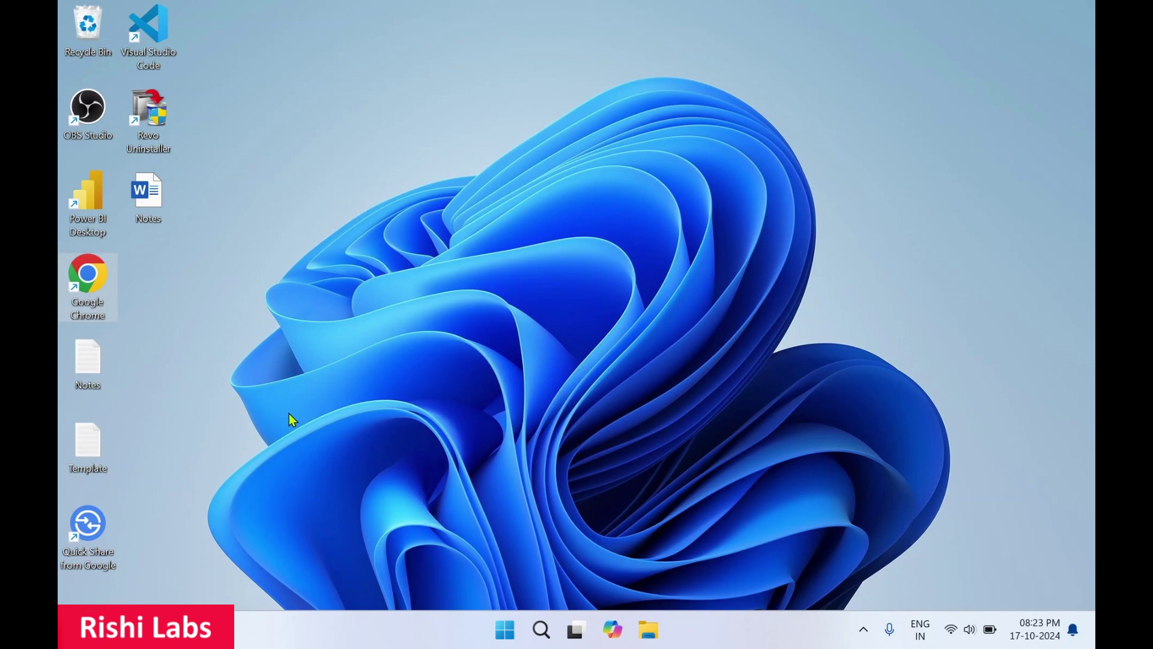
- Launch Google Chrome from its desktop shortcut
double_click(98, 283)
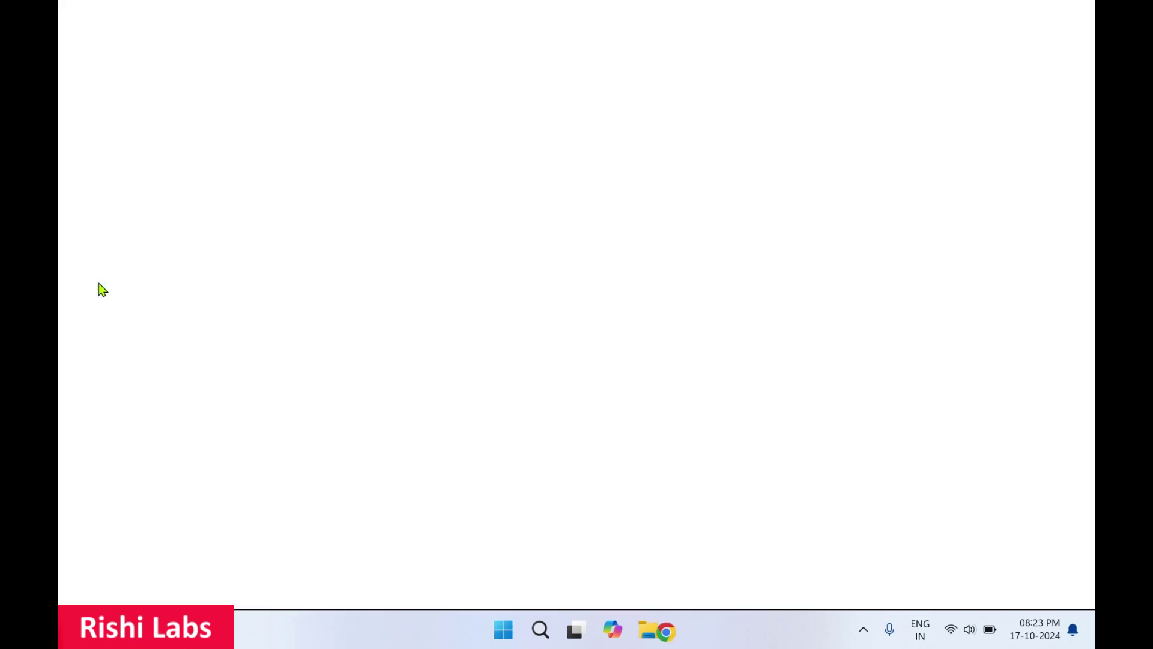
- Search Google for 'sql 2022 reporting services download' using the autocomplete suggestion
left_click(447, 47)
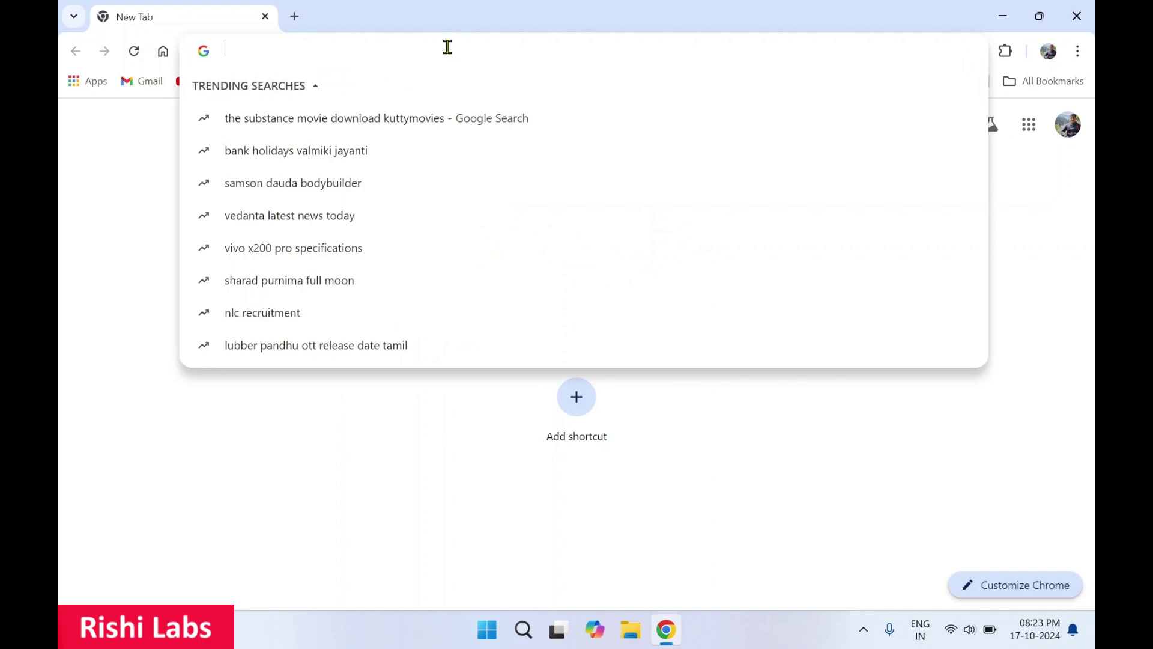
type("sql 2022")
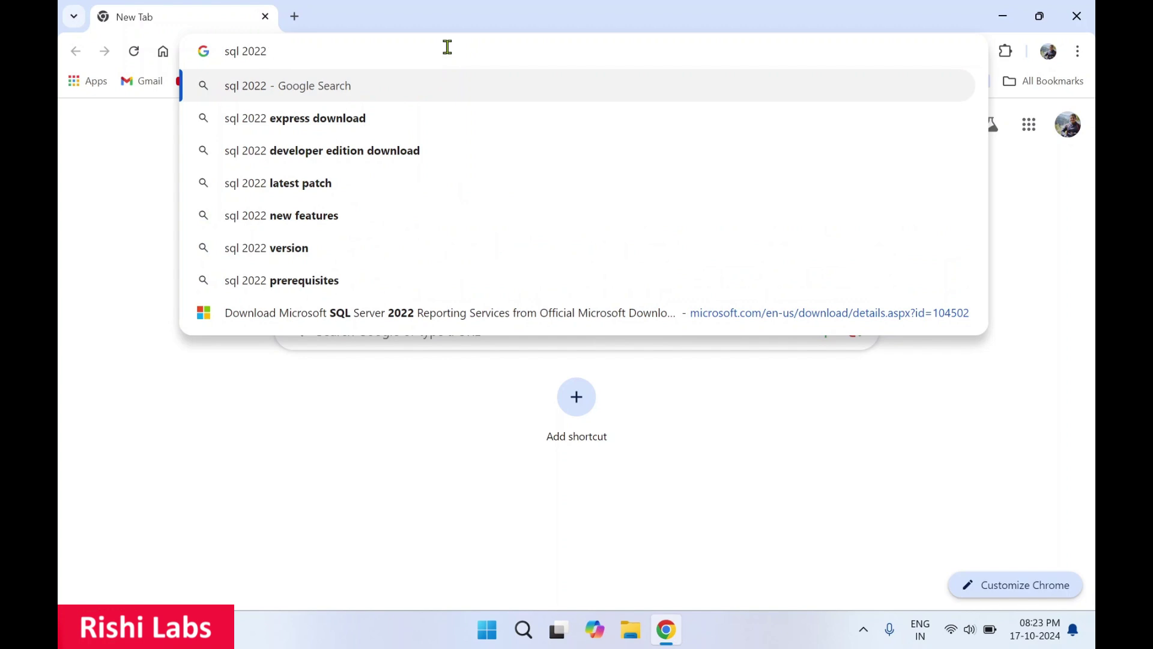
type(" reporting")
key("Right")
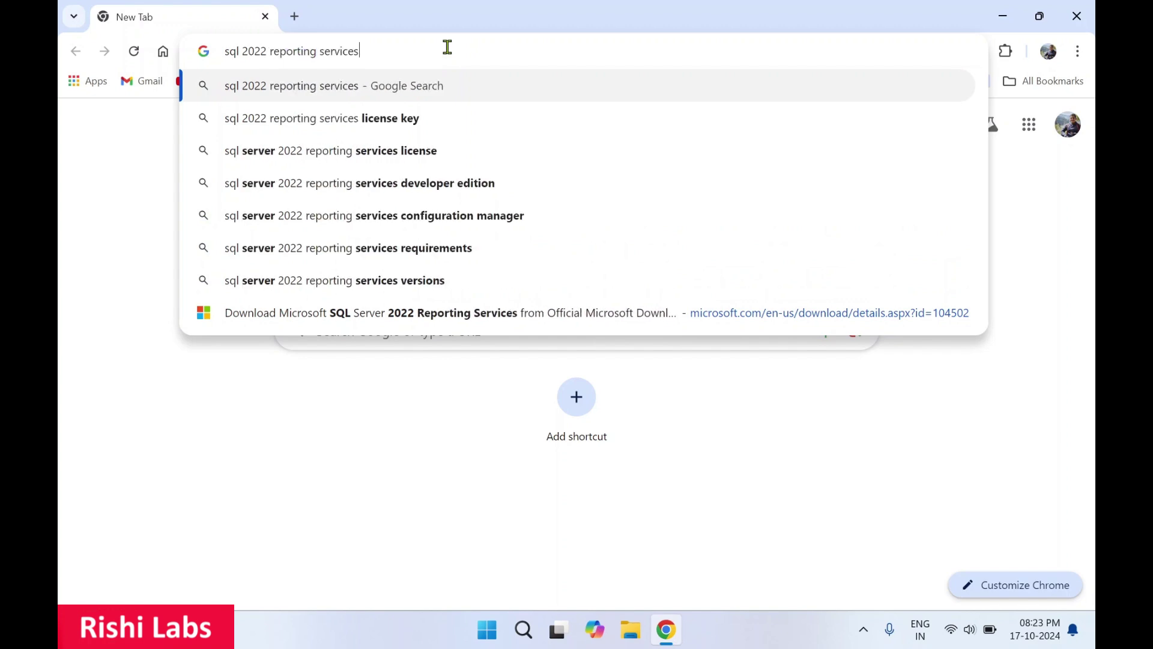
key("Down")
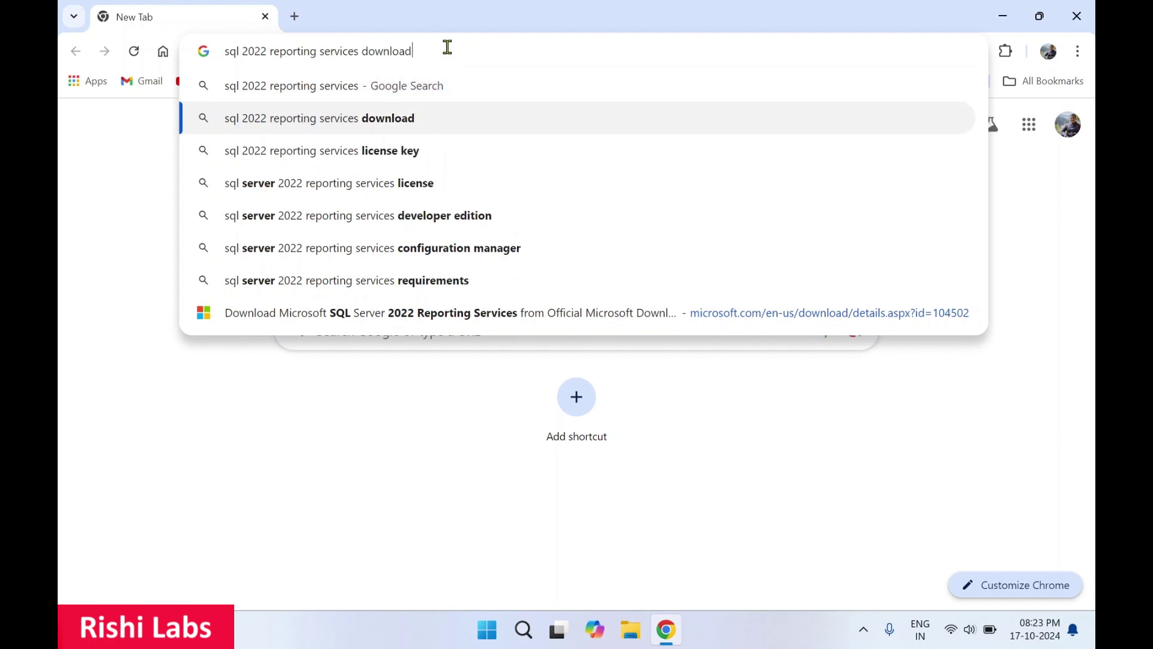
key("Return")
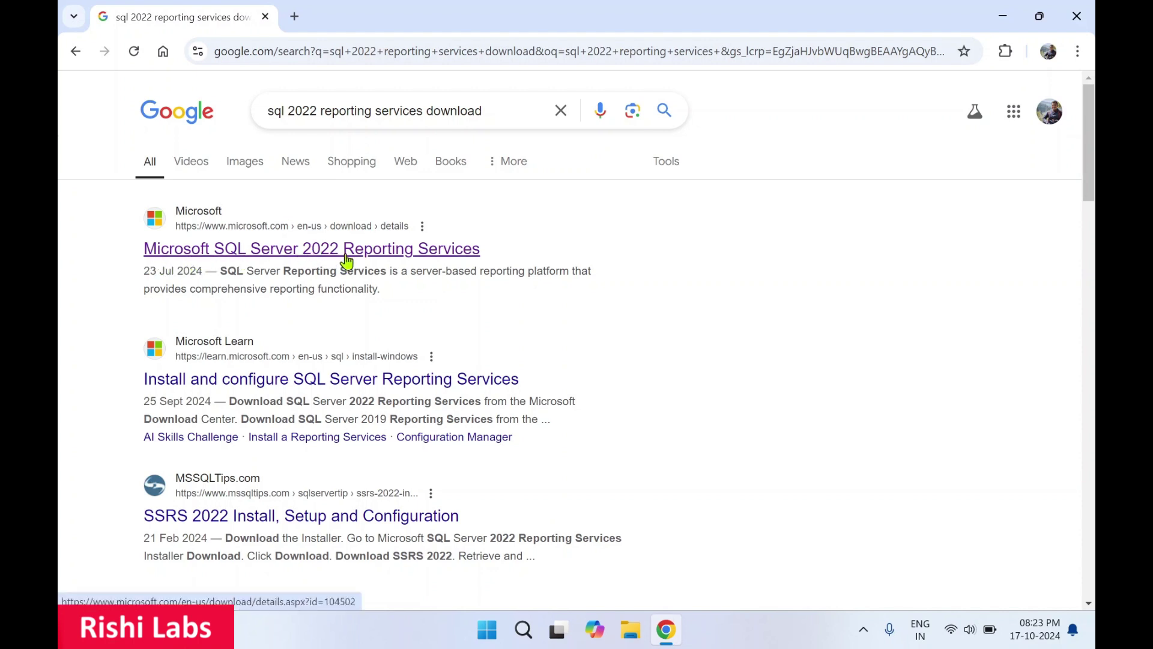
- Open the Microsoft SQL Server 2022 Reporting Services result and scroll through its download details
left_click(401, 255)
scroll(408, 391, "down", 2)
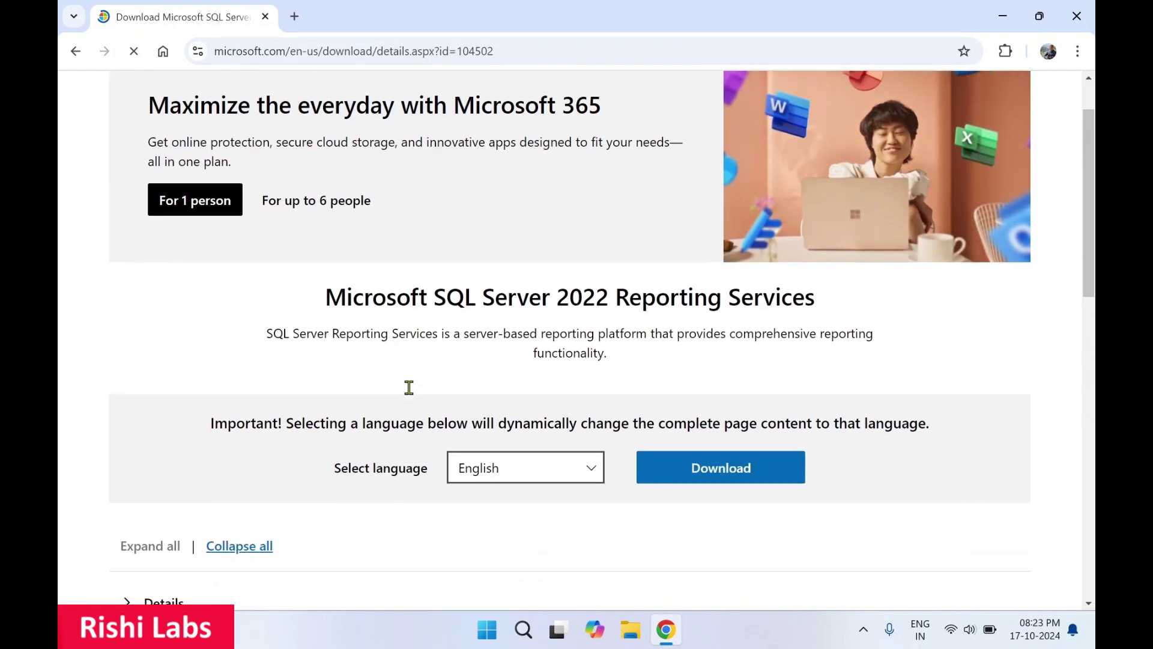
scroll(408, 391, "down", 1)
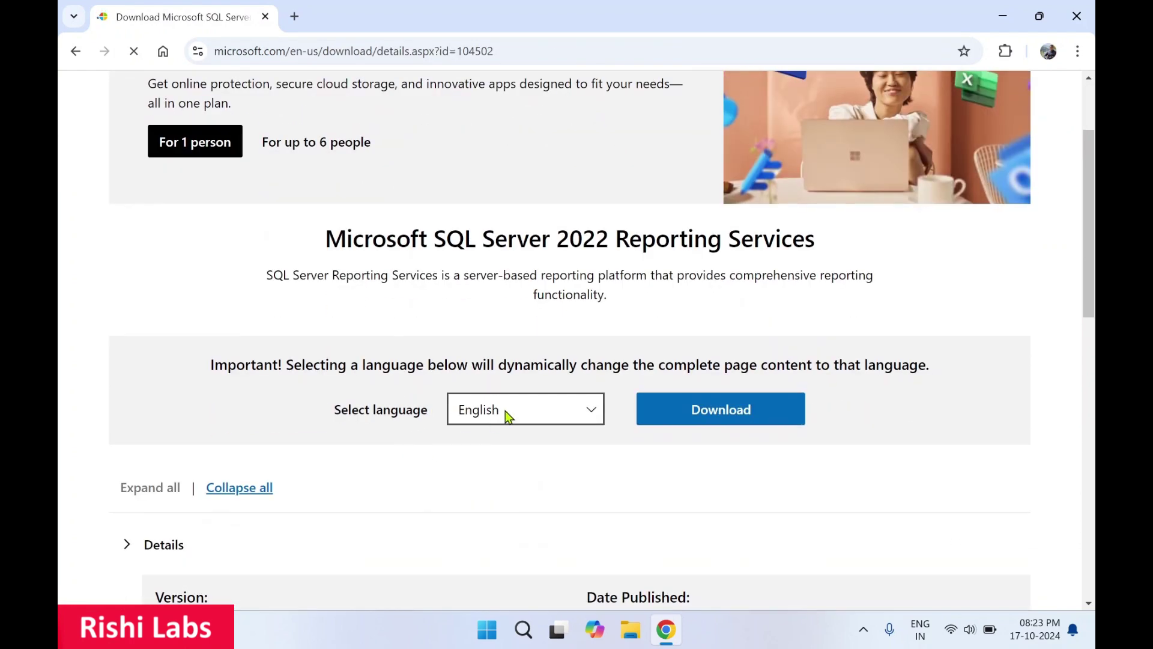
scroll(341, 360, "down", 3)
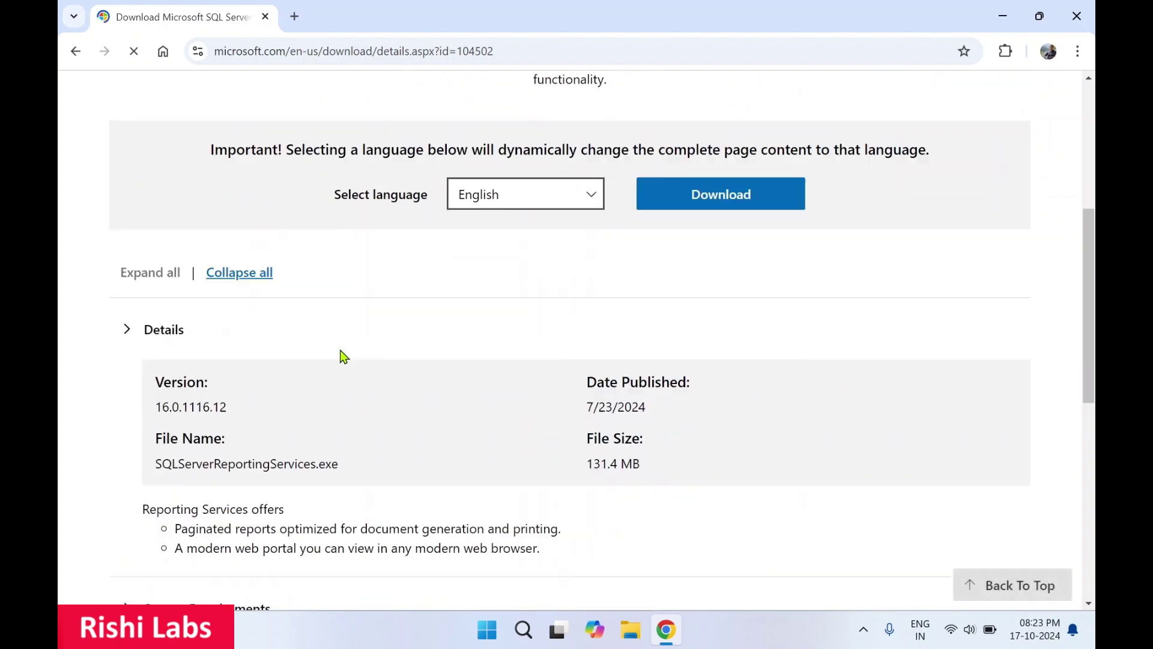
scroll(342, 357, "down", 2)
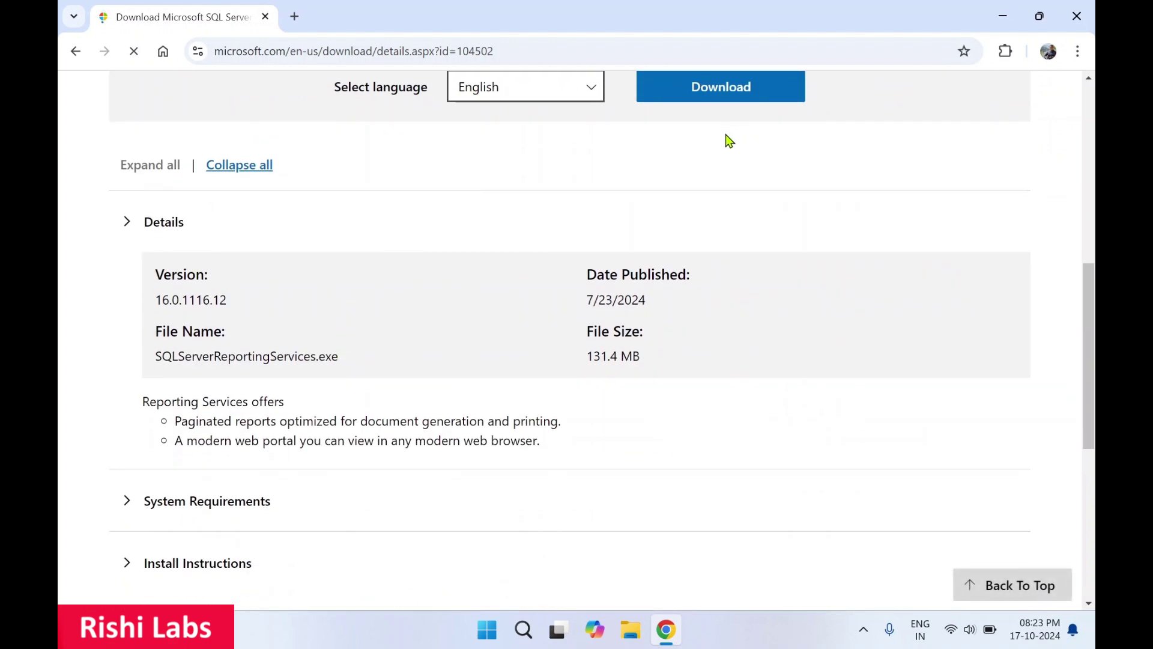
scroll(595, 234, "down", 1)
scroll(466, 307, "down", 1)
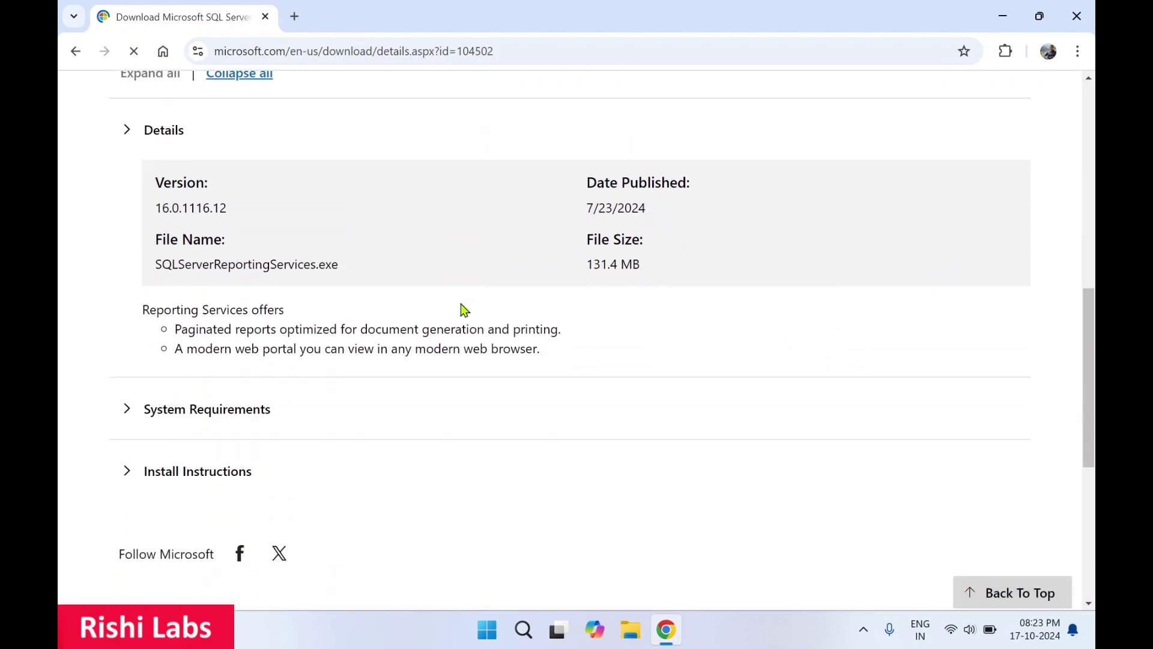
scroll(667, 221, "down", 2)
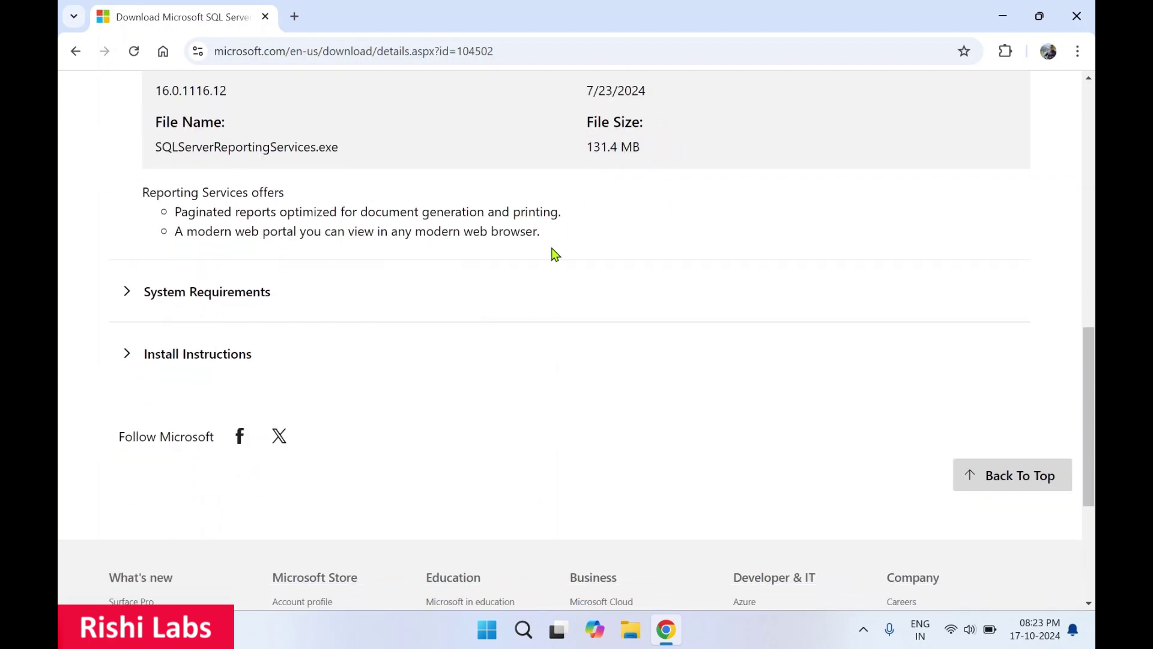
scroll(555, 255, "down", 1)
- Show requirements: Windows 10/11 or Server 2016–2022, .NET Framework 4.8, SQL Server 2014 SP3+
left_click(132, 258)
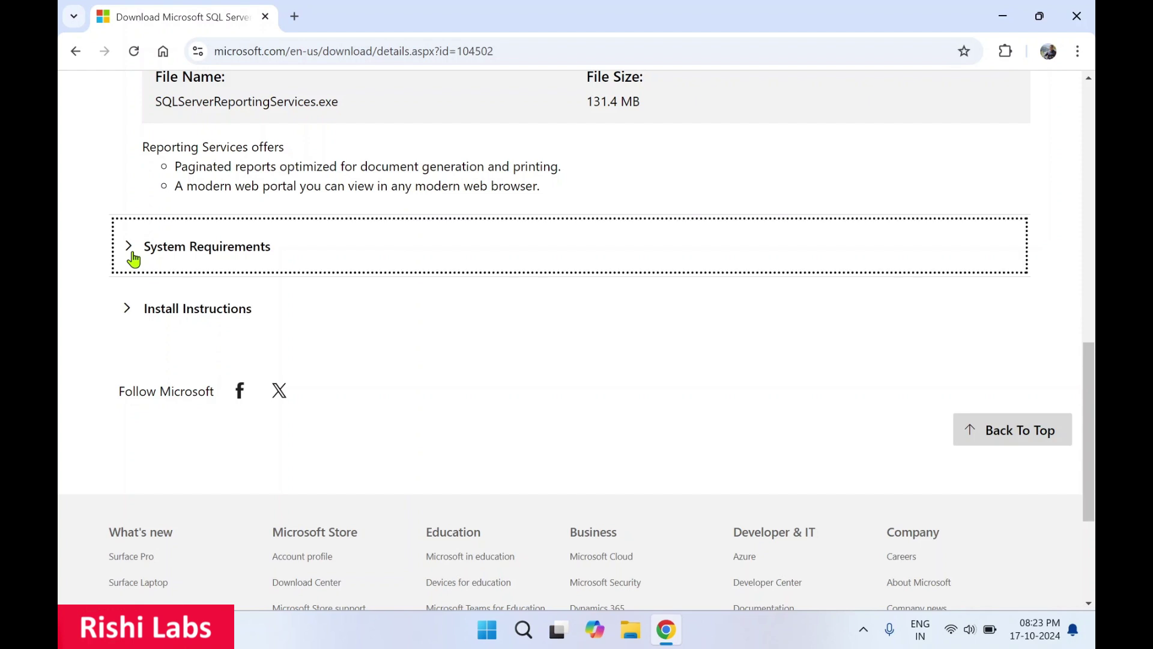
scroll(288, 216, "up", 1)
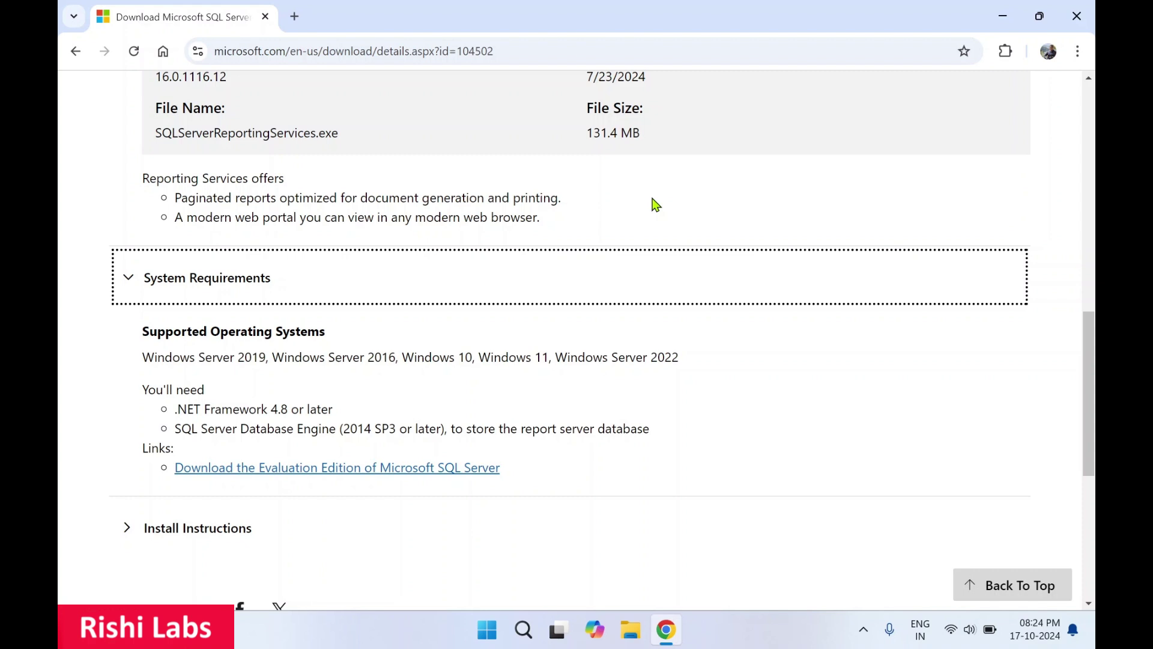
scroll(652, 204, "down", 1)
scroll(652, 204, "up", 1)
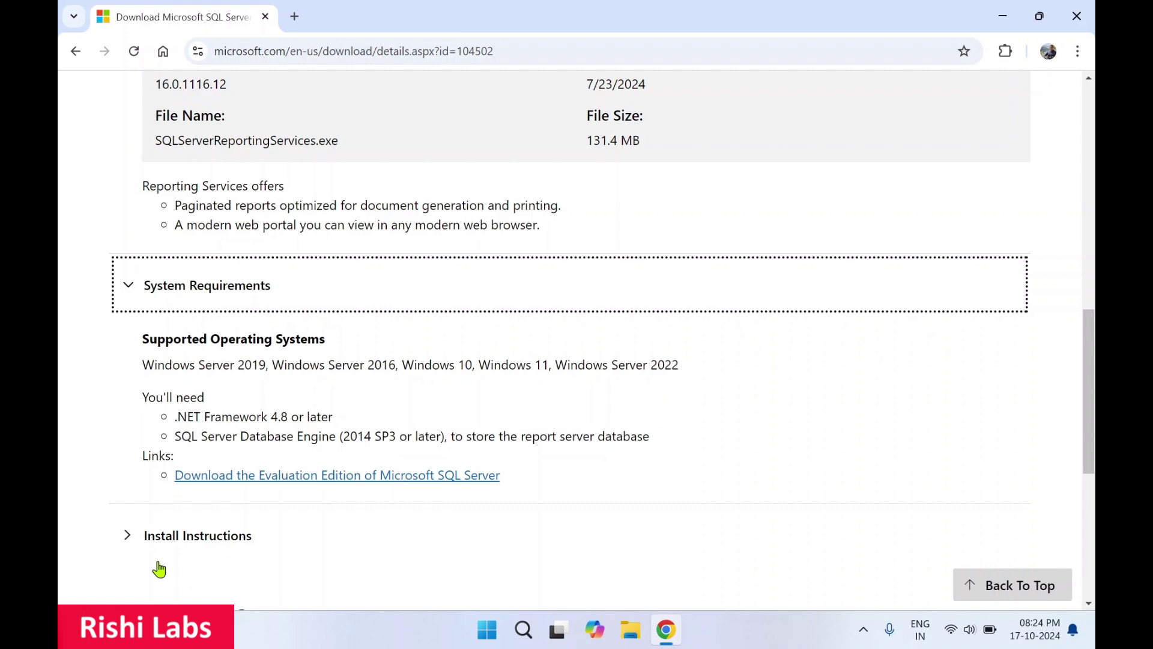
- Reveal the two Install Instructions setup steps, then return to the Download section
left_click(188, 542)
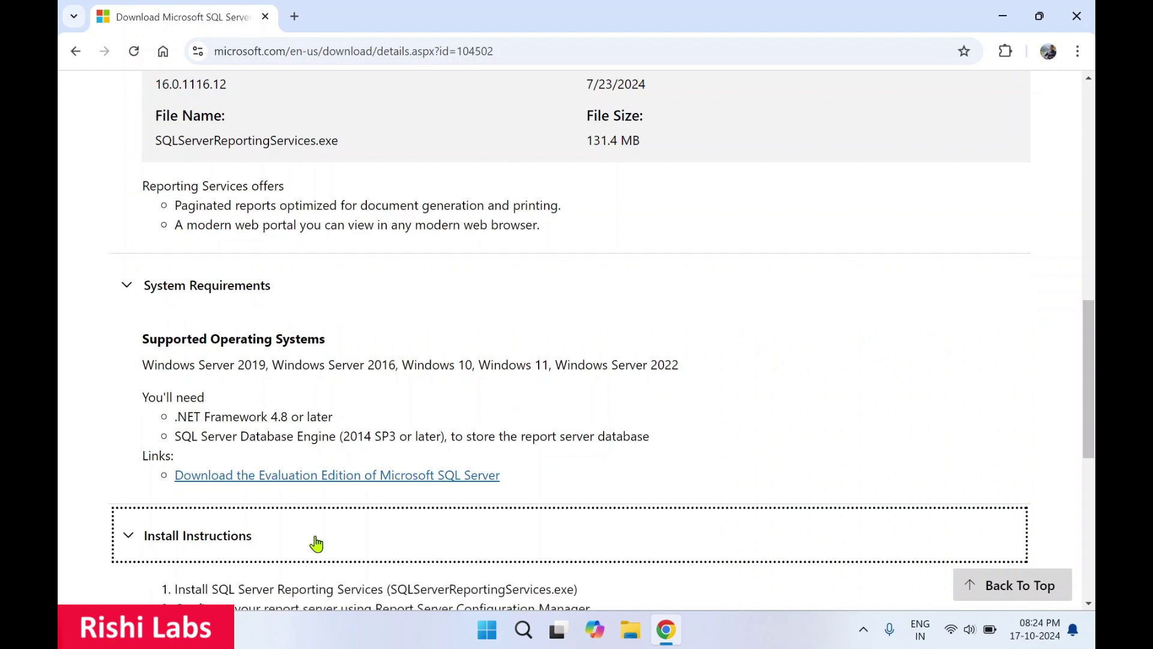
scroll(314, 543, "down", 2)
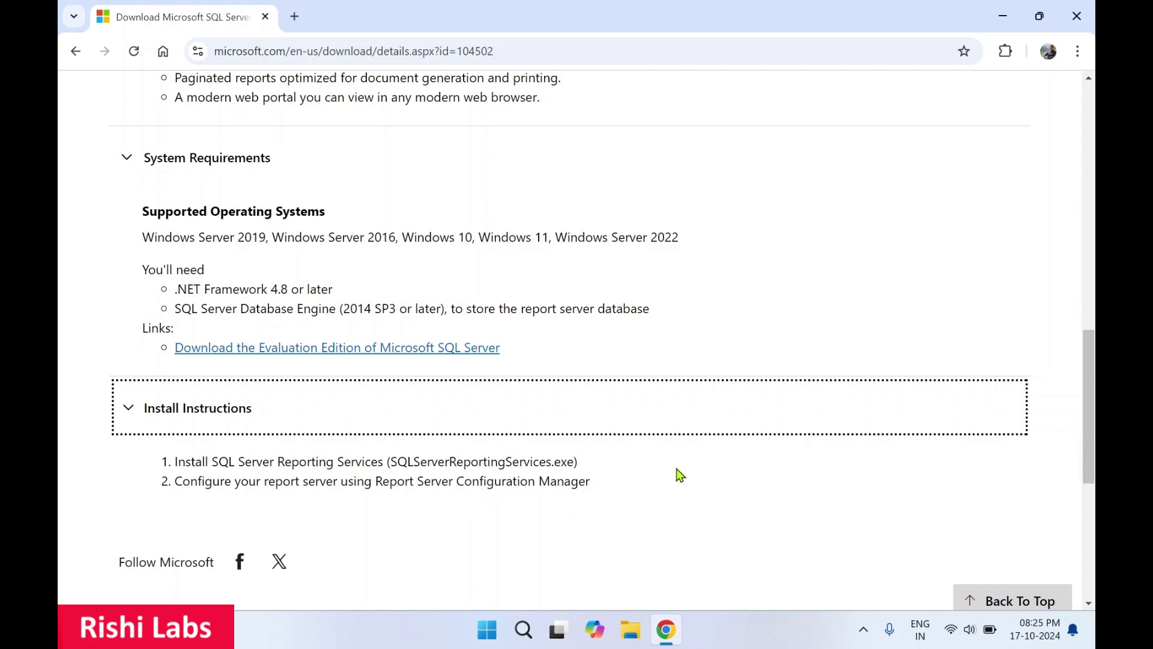
scroll(679, 474, "up", 10)
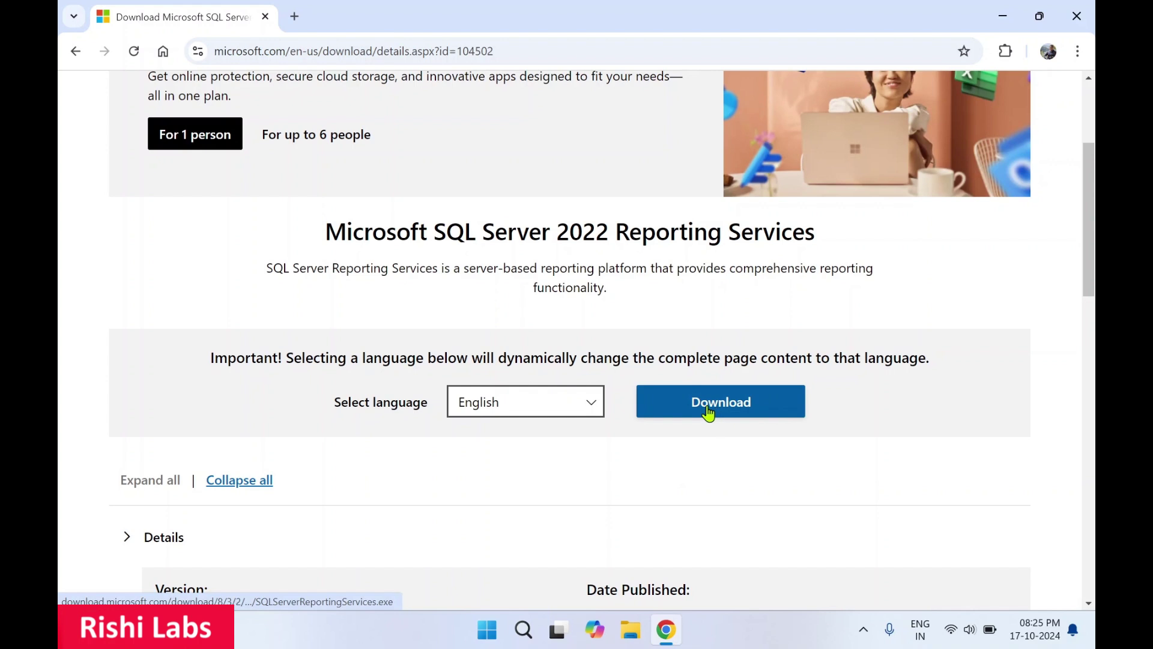
- Download SQLServerReportingServices.exe (131 MB) and run it from Chrome's recent downloads
left_click(709, 411)
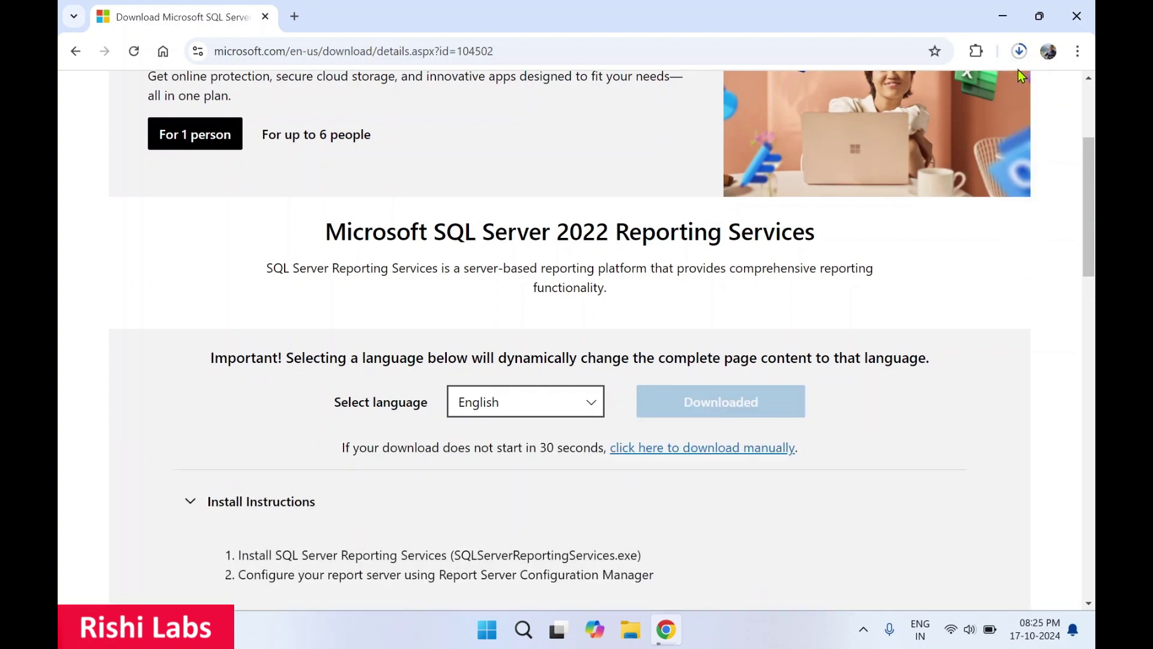
left_click(1019, 52)
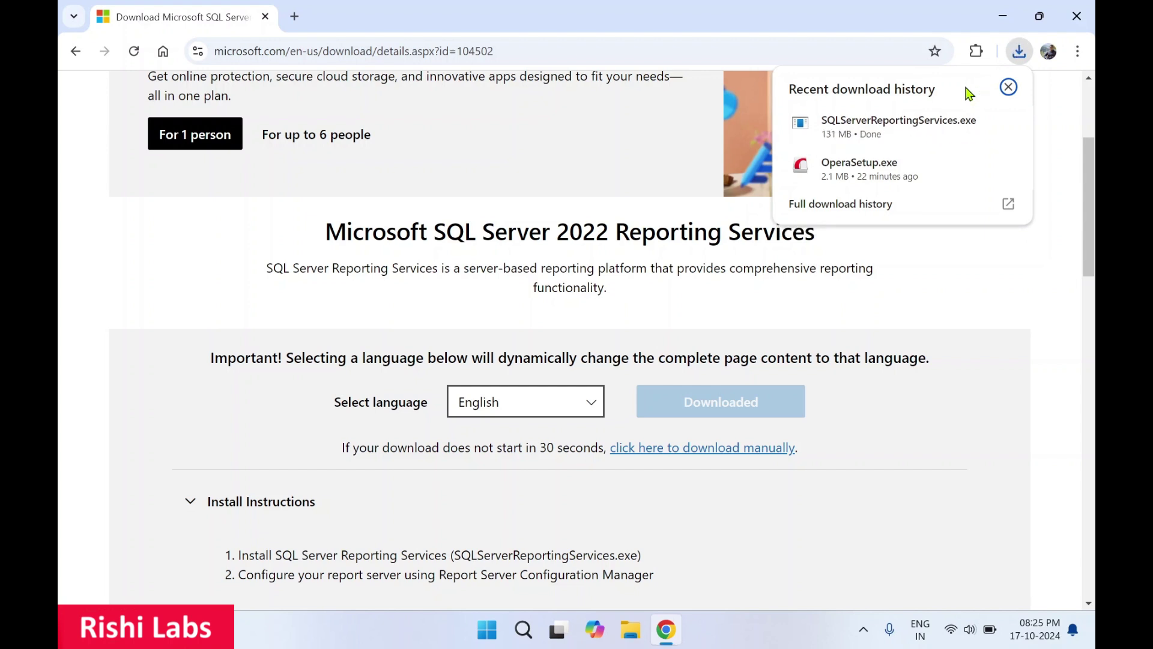
mouse_move(965, 133)
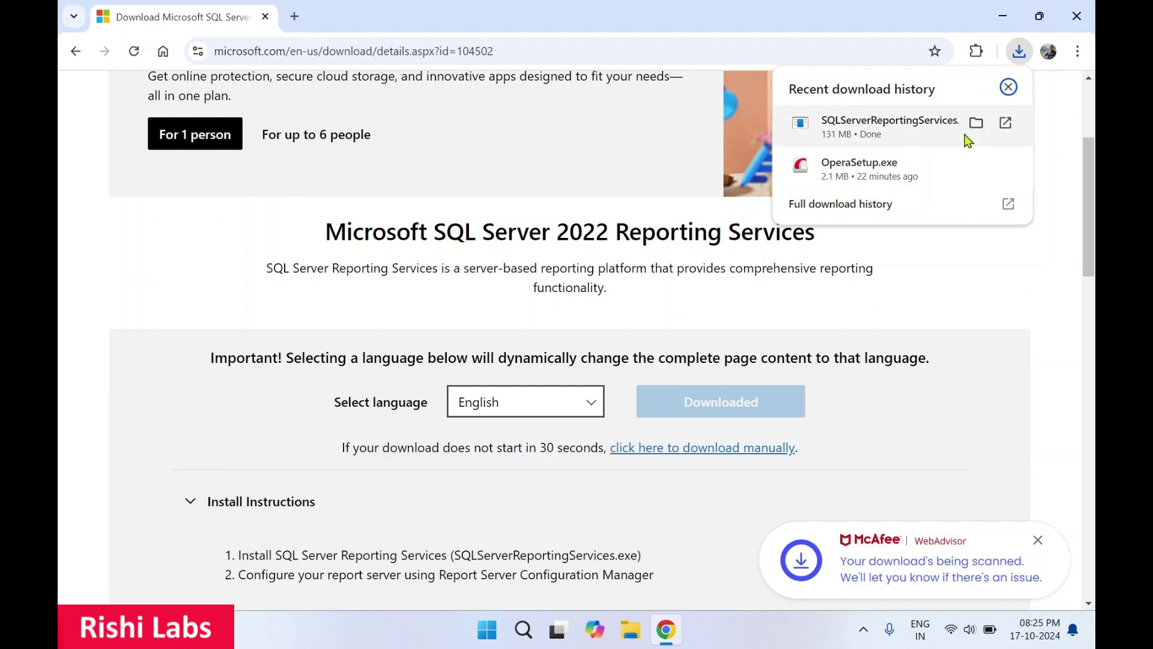
left_click(1006, 123)
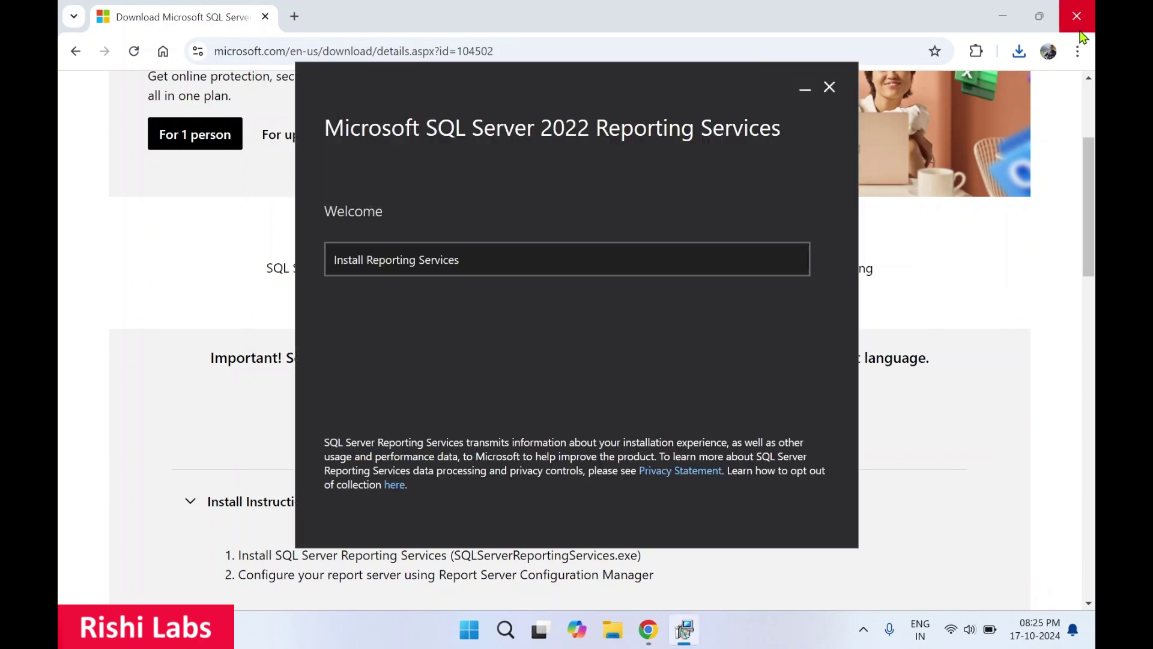
- Close Chrome and start installing Reporting Services with the free Developer edition
left_click(1079, 23)
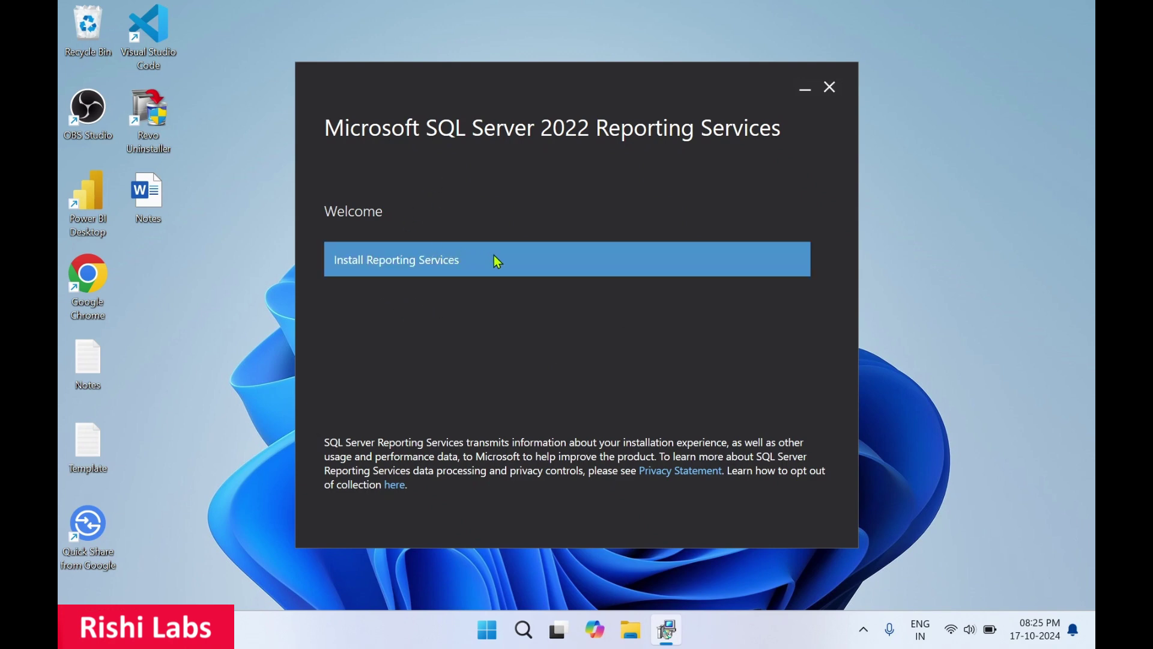
left_click(541, 250)
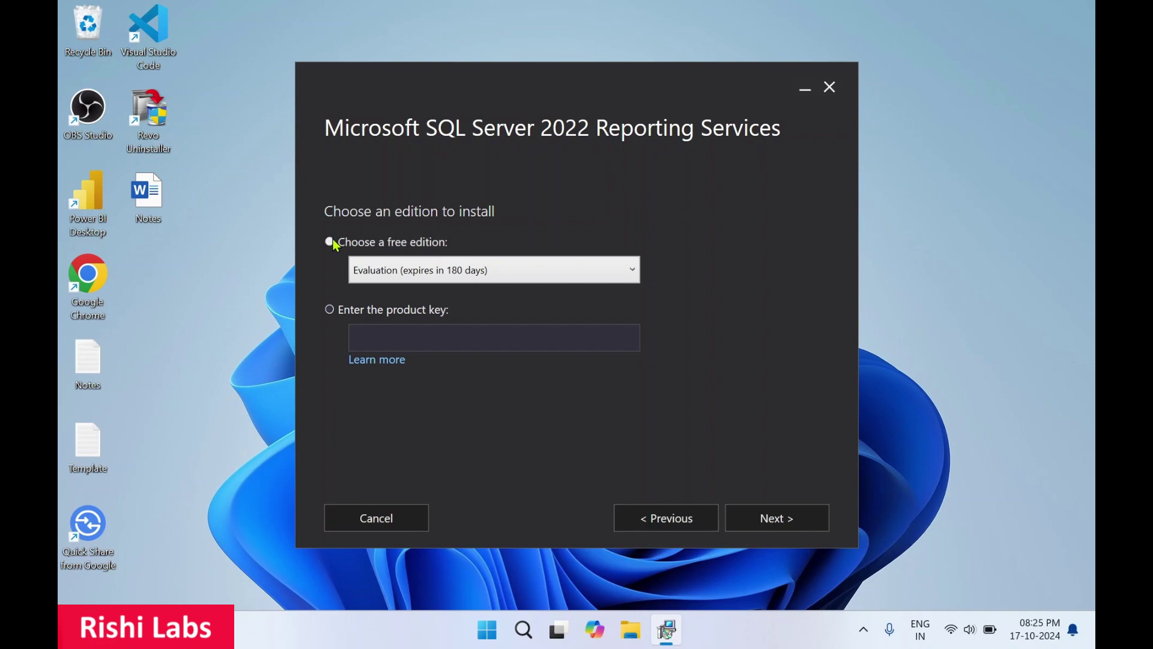
left_click(445, 275)
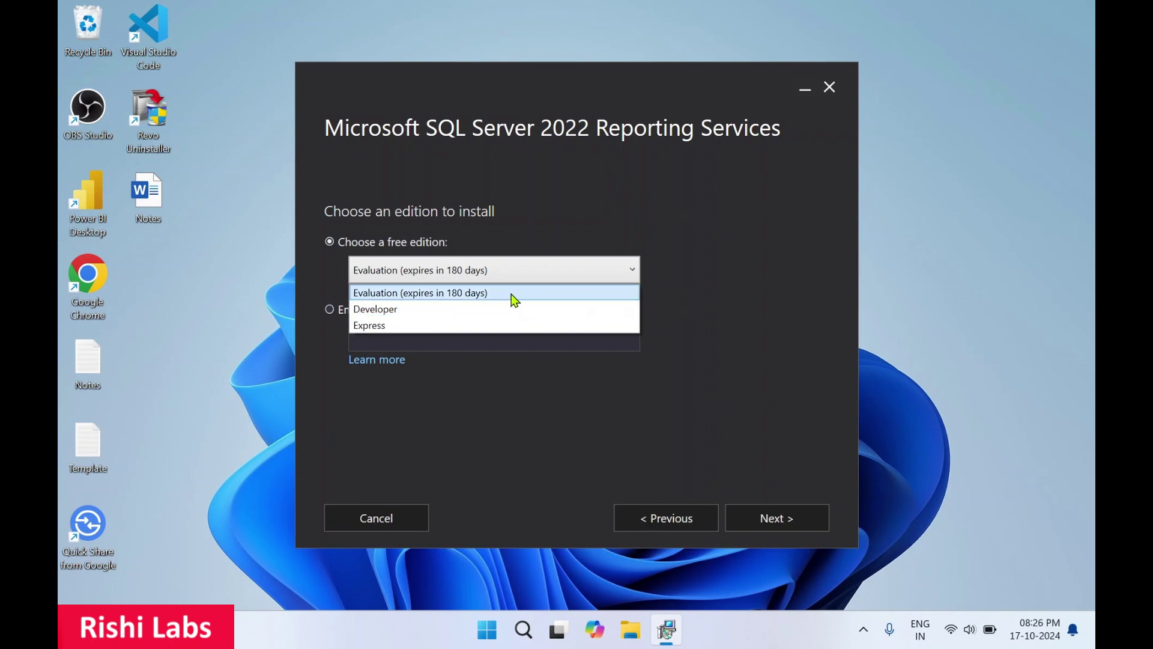
left_click(505, 311)
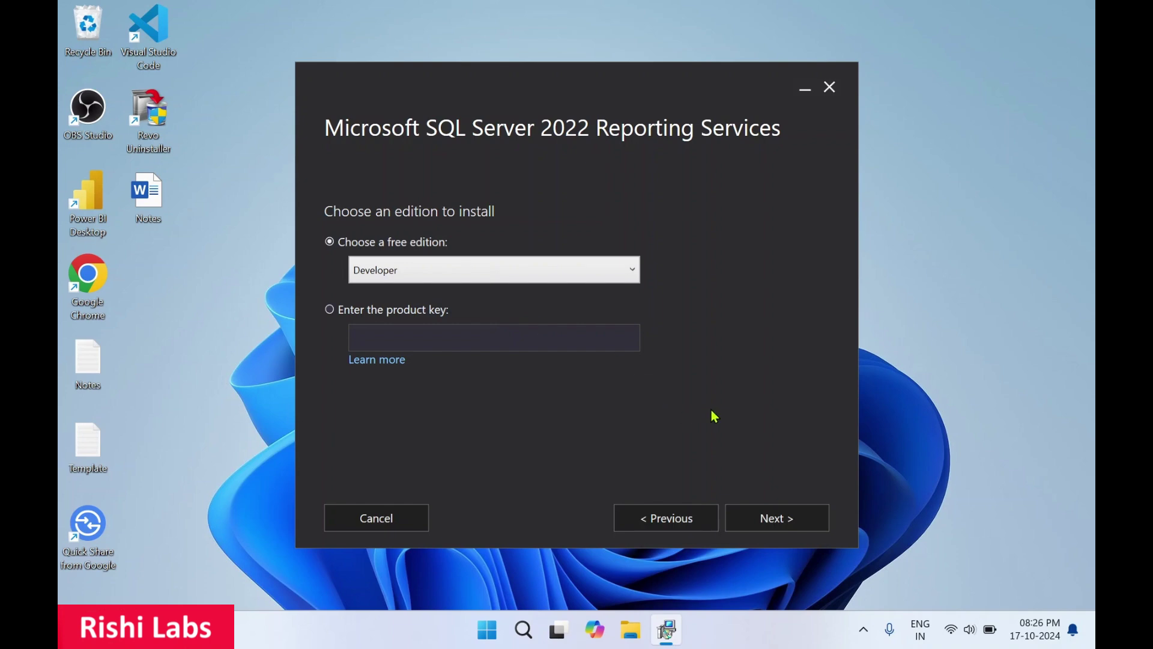
left_click(789, 523)
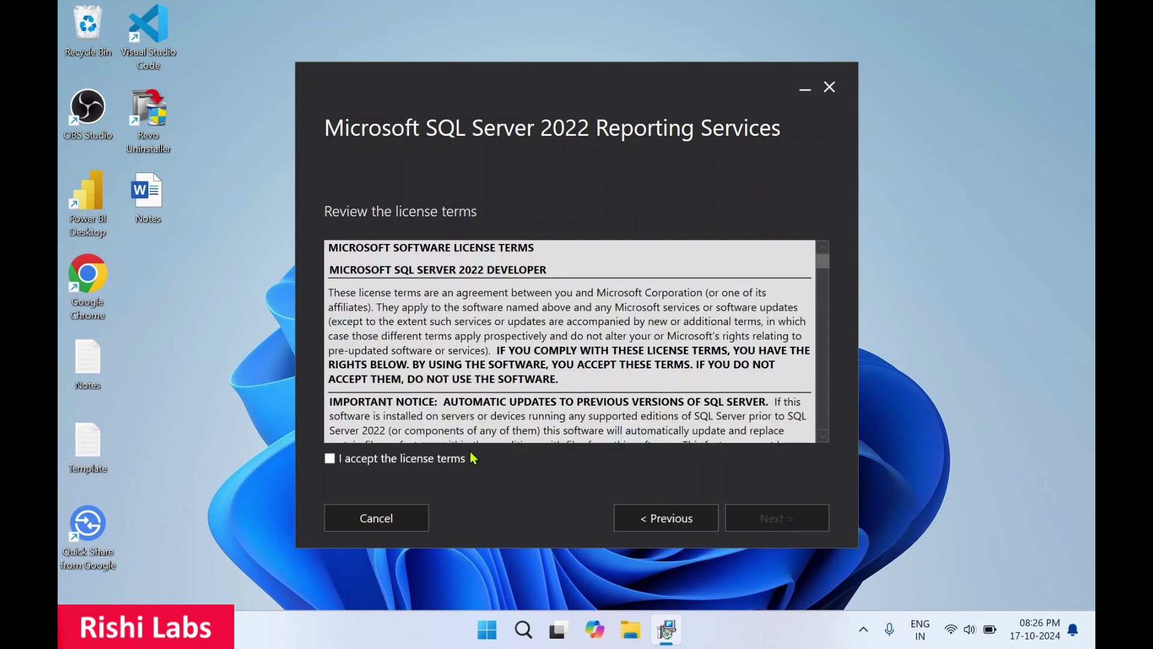
- Accept the license terms and install Reporting Services only to C:\Program Files\Microsoft SQL Server Reporting Services
left_click(370, 466)
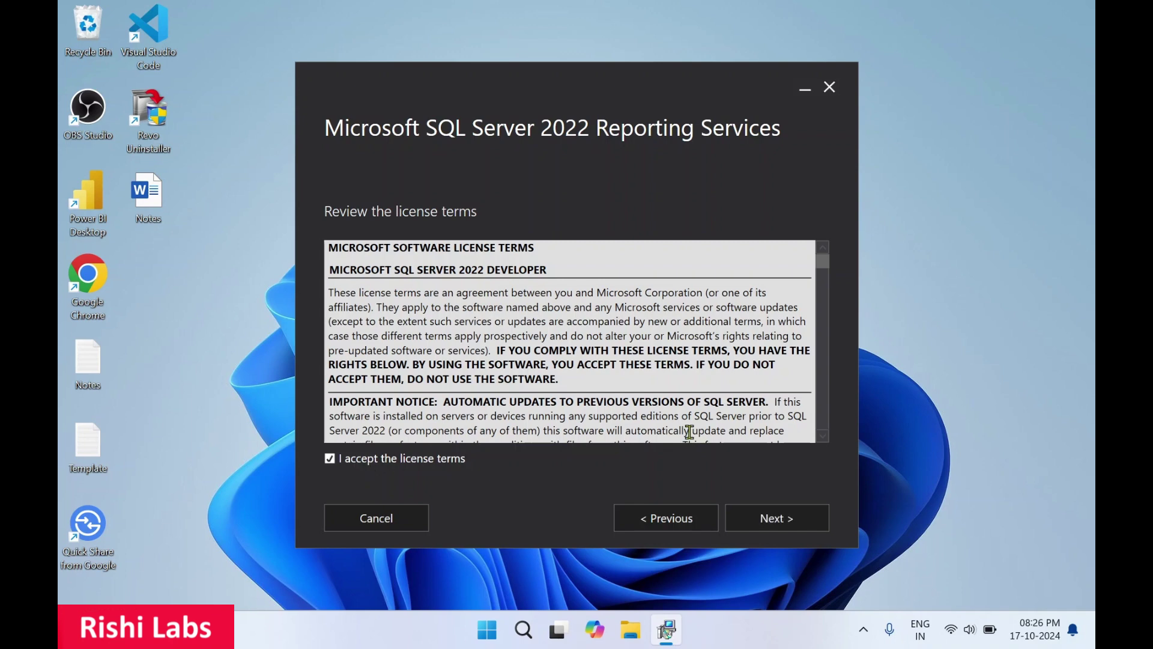
left_click(798, 526)
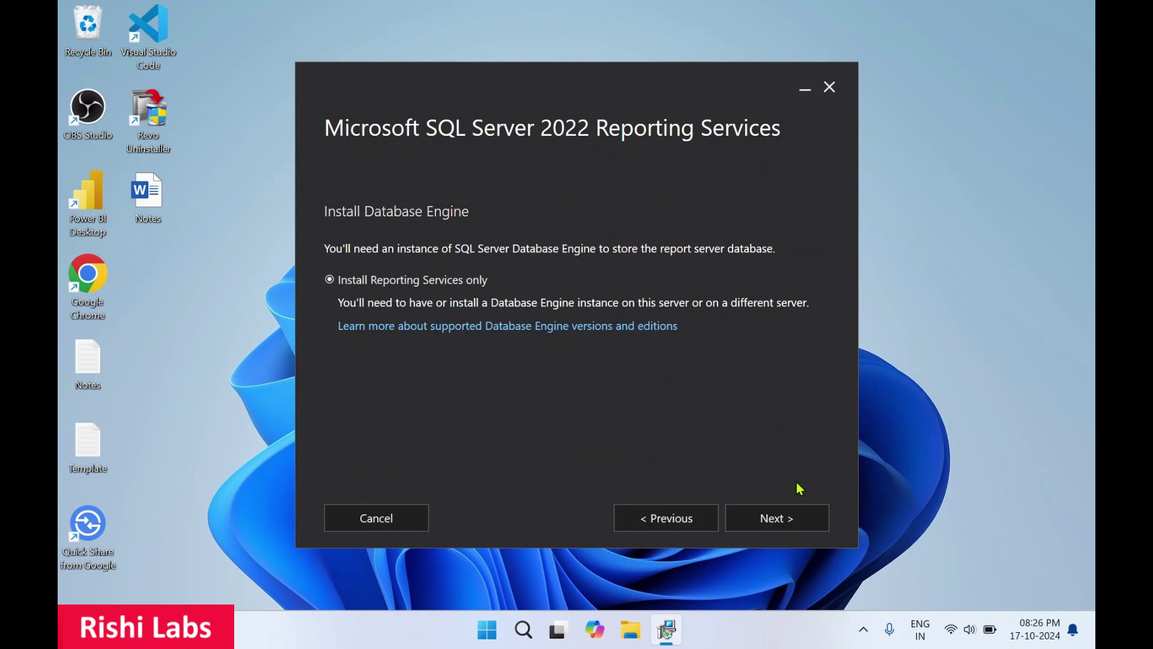
left_click(782, 519)
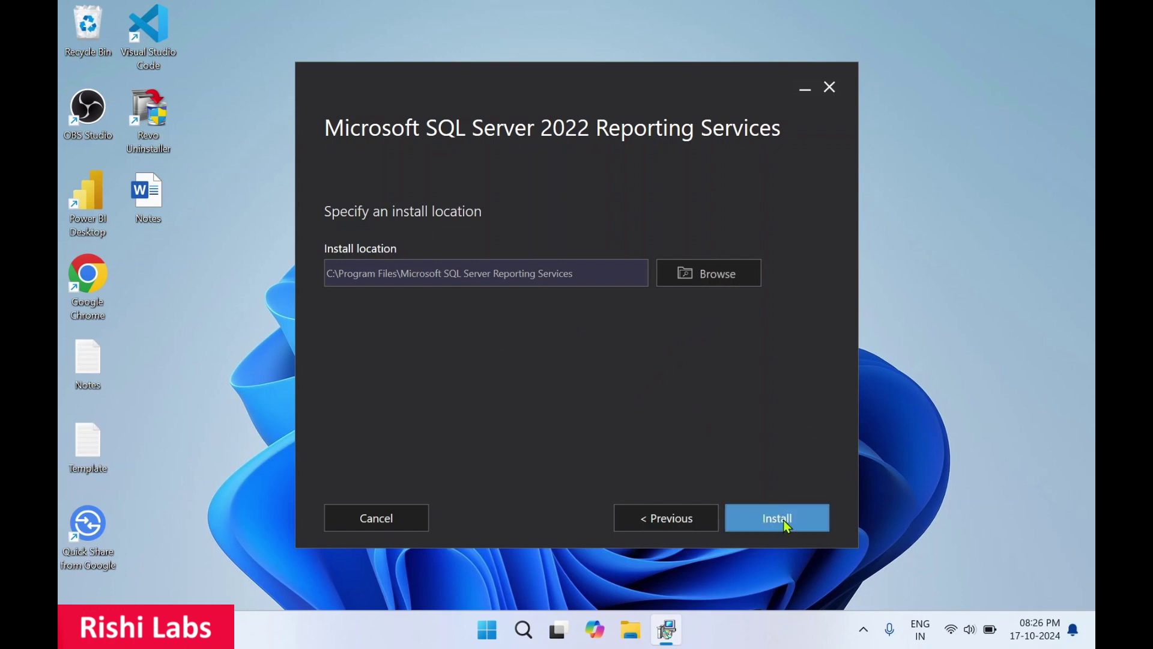
left_click(786, 524)
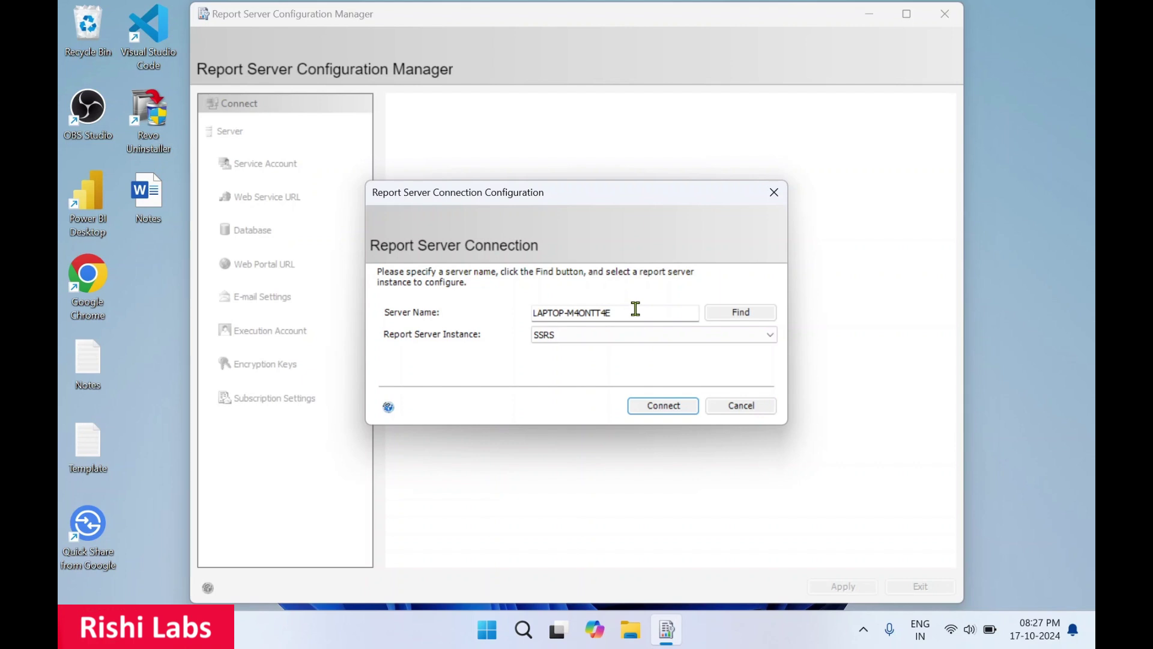
- Connect to report server instance SSRS, keeping the local server name
left_click(665, 313)
left_click(592, 335)
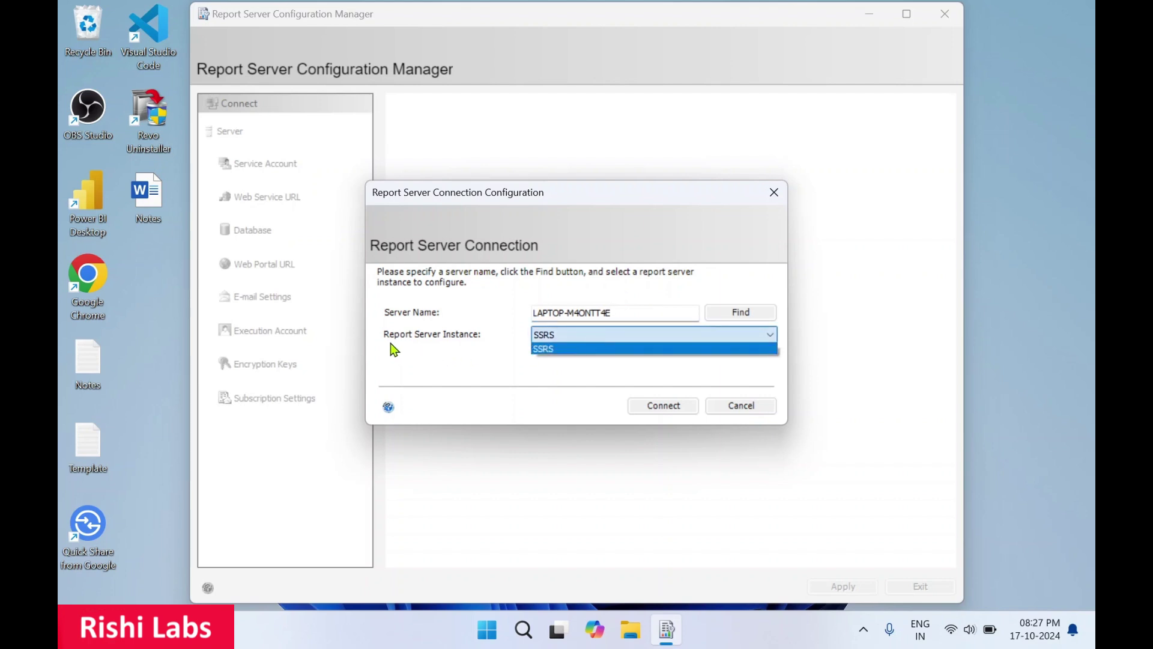
left_click(565, 352)
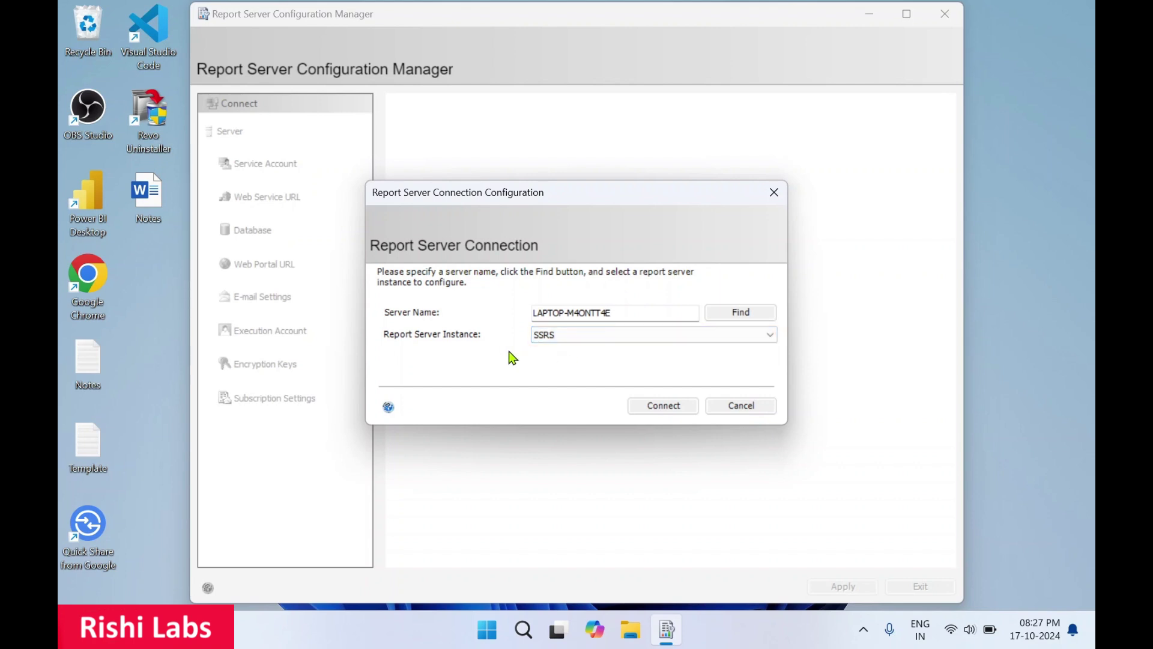
left_click(663, 406)
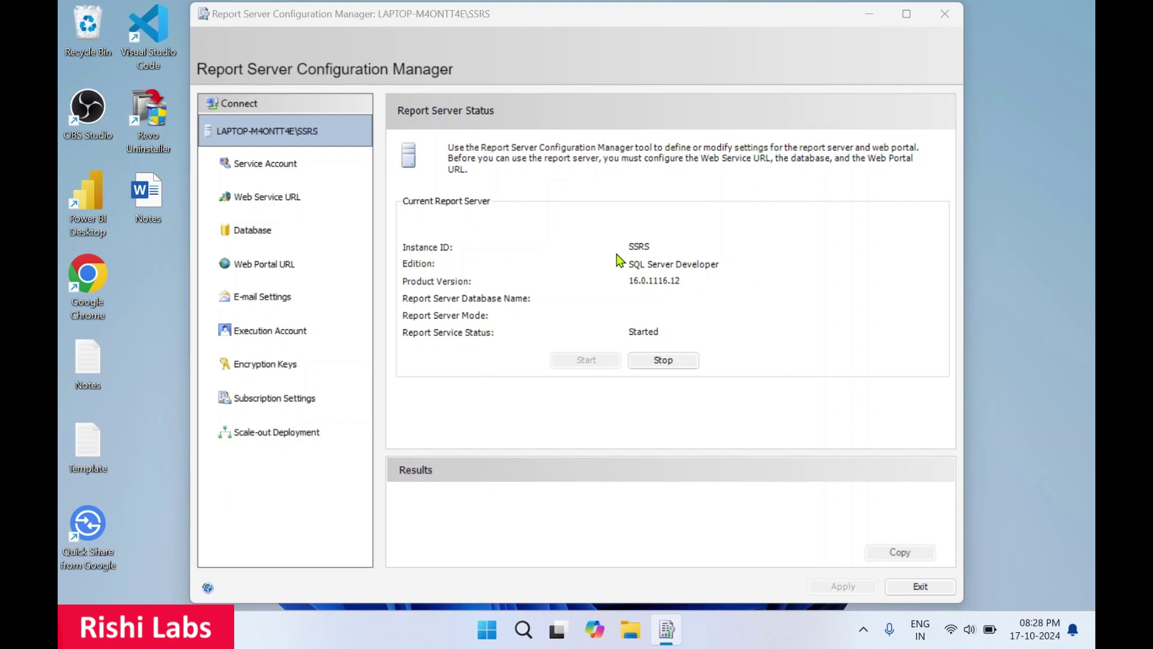
- Show the Service Account page with the built-in Virtual Service Account
left_click(274, 175)
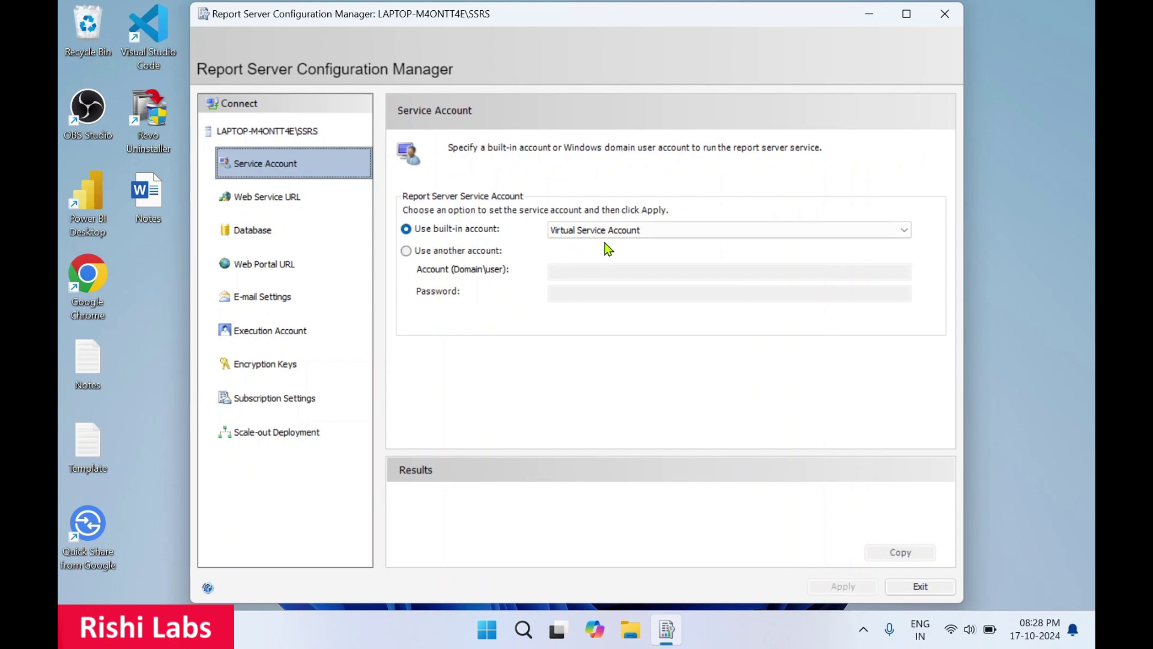
- Show the Web Service URL page, defaulting to the ReportServer virtual directory on TCP port 80
left_click(298, 205)
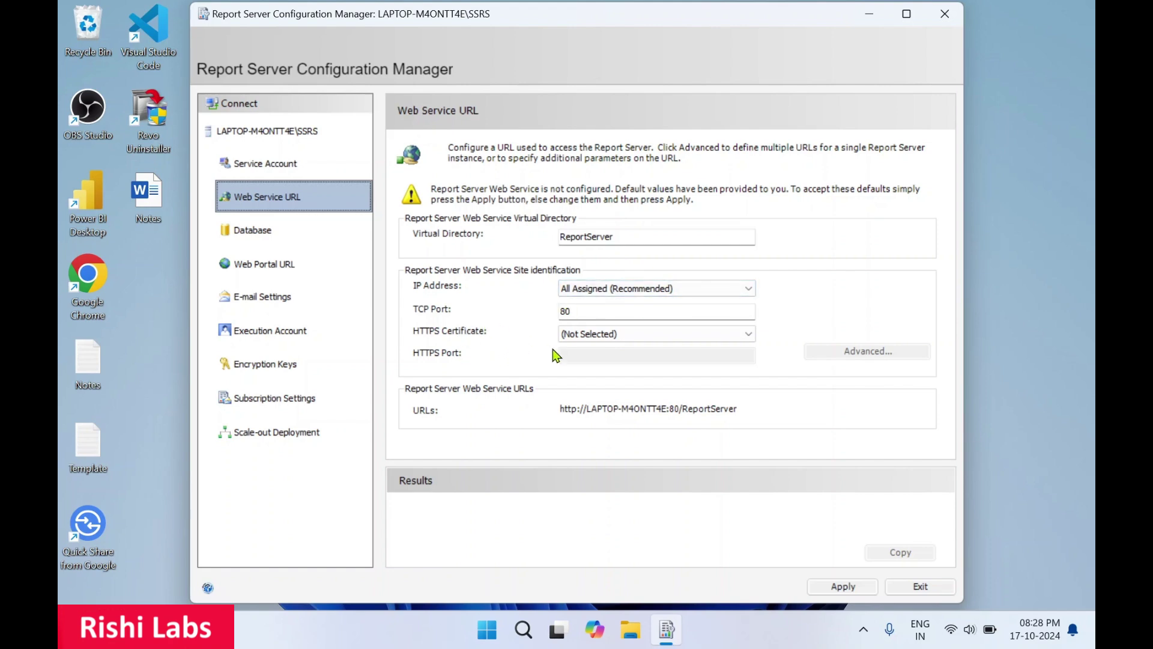
- Apply the ReportServer URL on port 80 with no HTTPS certificate, test its link, then view Database settings
left_click(675, 337)
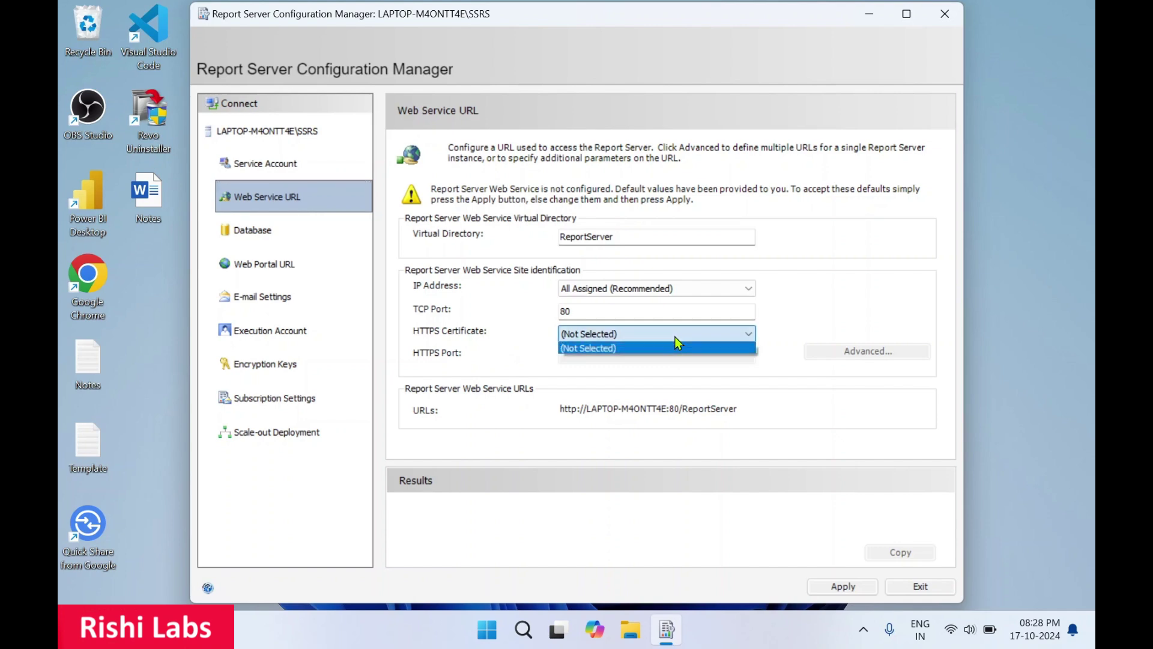
left_click(509, 334)
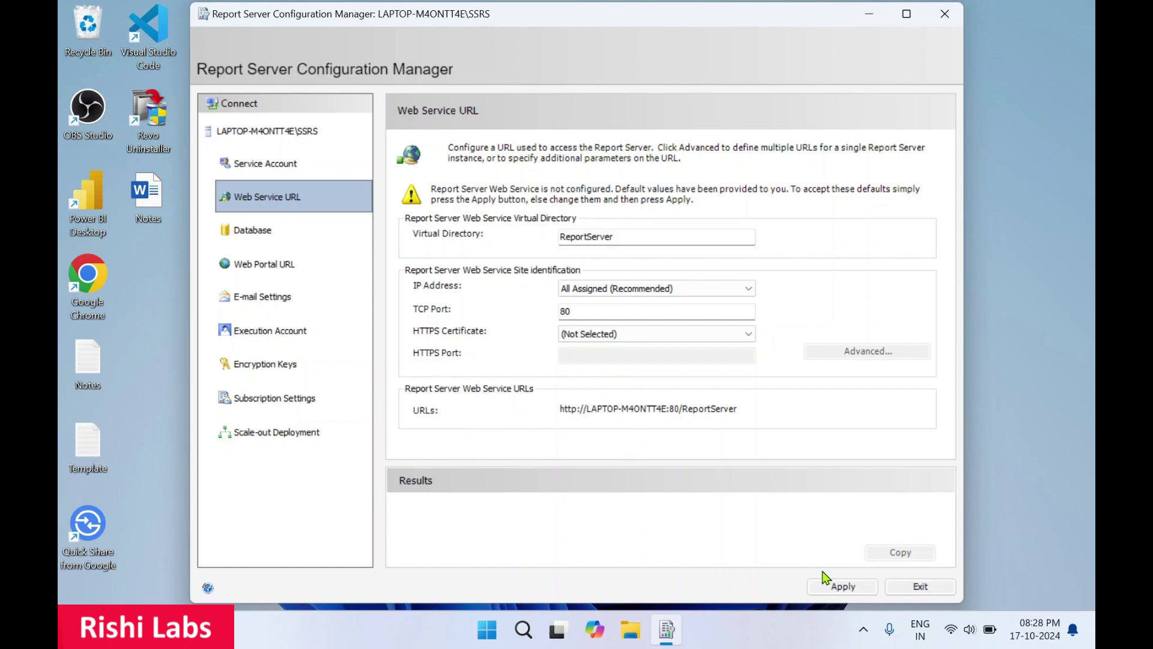
left_click(835, 589)
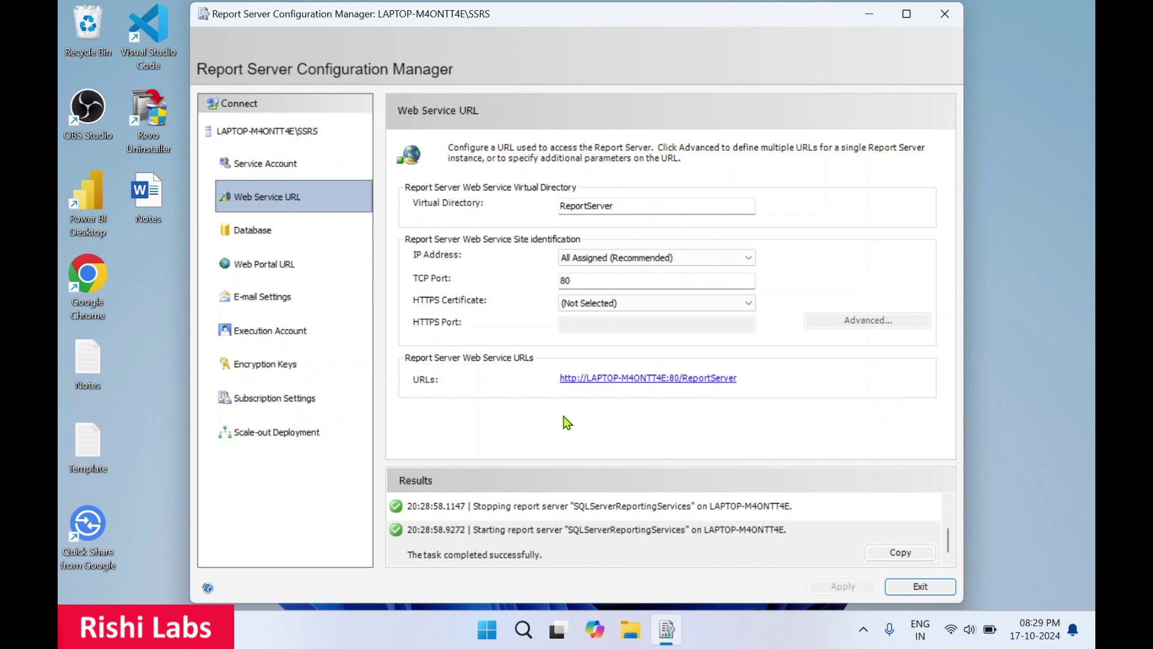
left_click(680, 378)
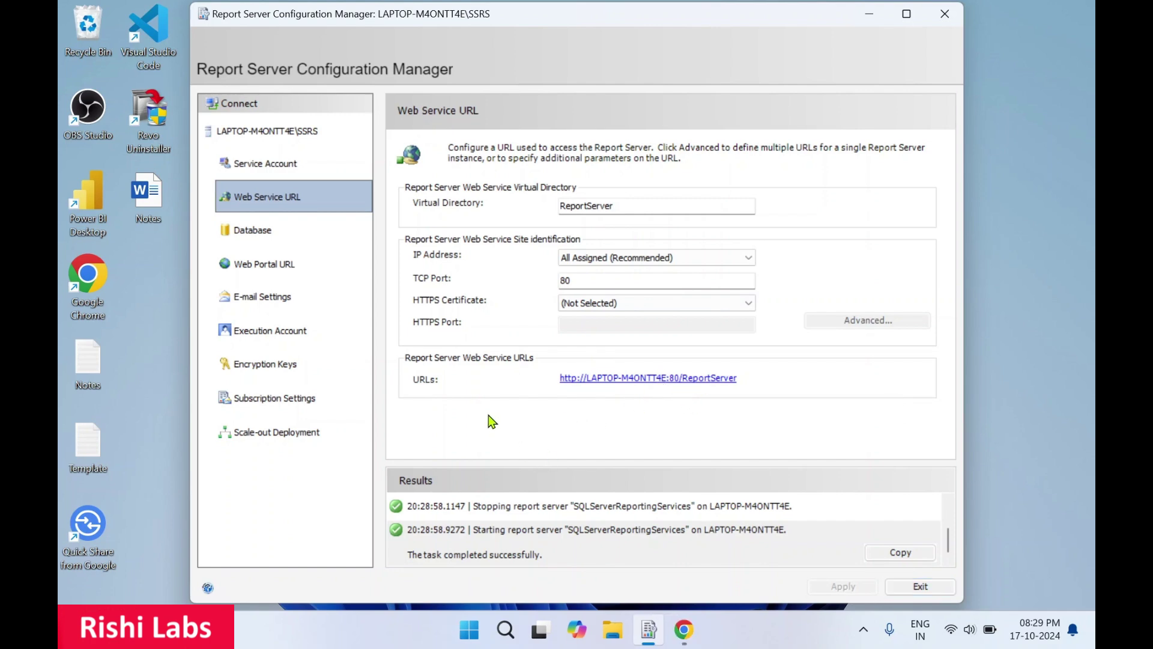
left_click(263, 241)
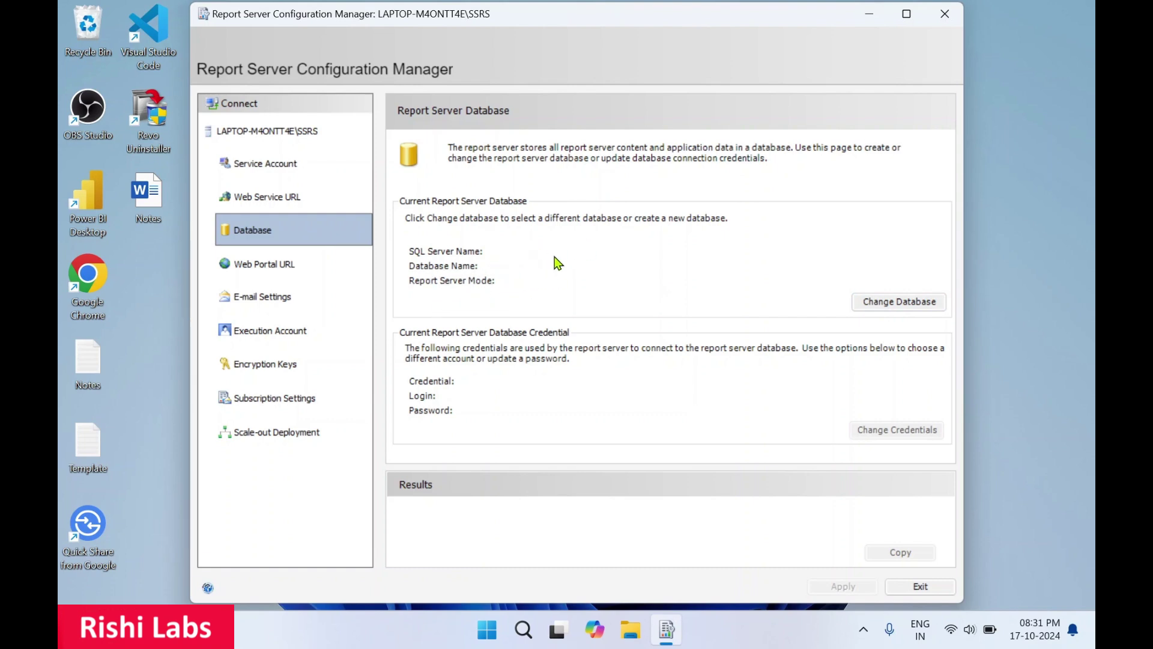
- Launch the Change Database wizard with 'Create a new report server database' selected
left_click(892, 309)
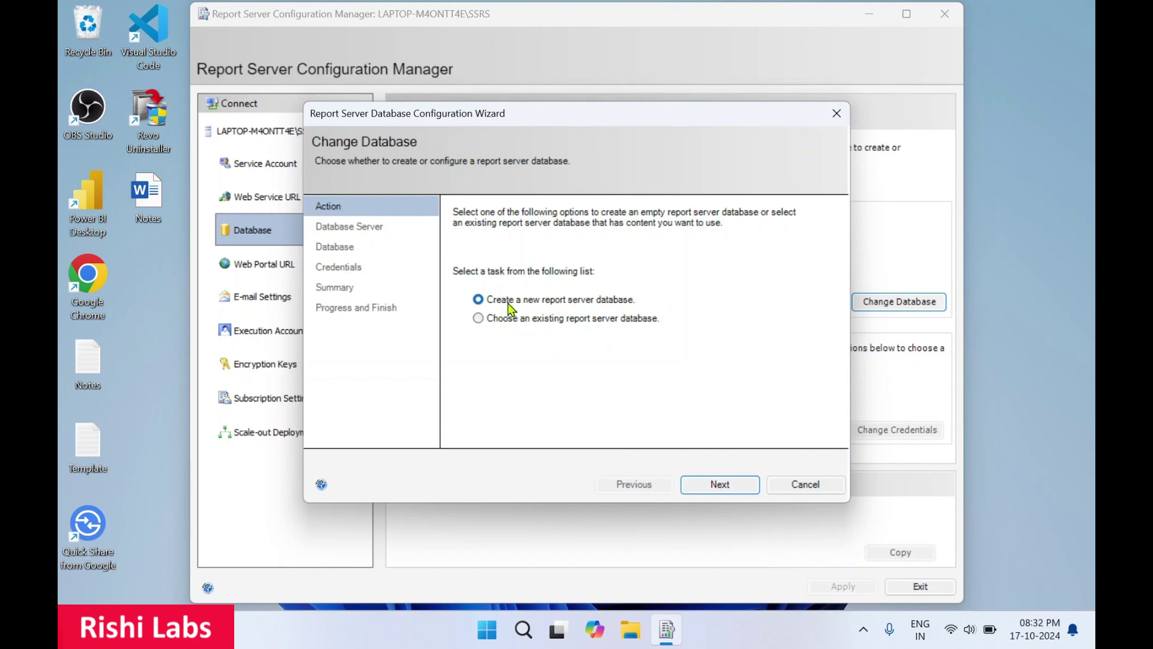
- Successfully test the local database server connection using Current User - Integrated Security authentication
left_click(720, 485)
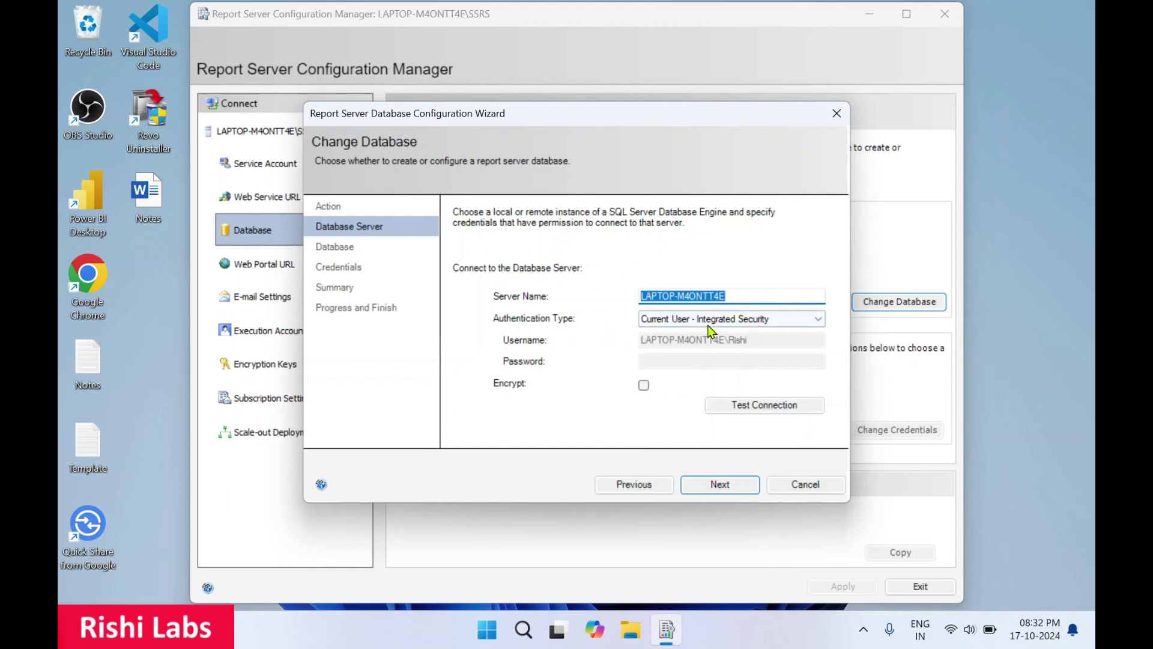
left_click(799, 323)
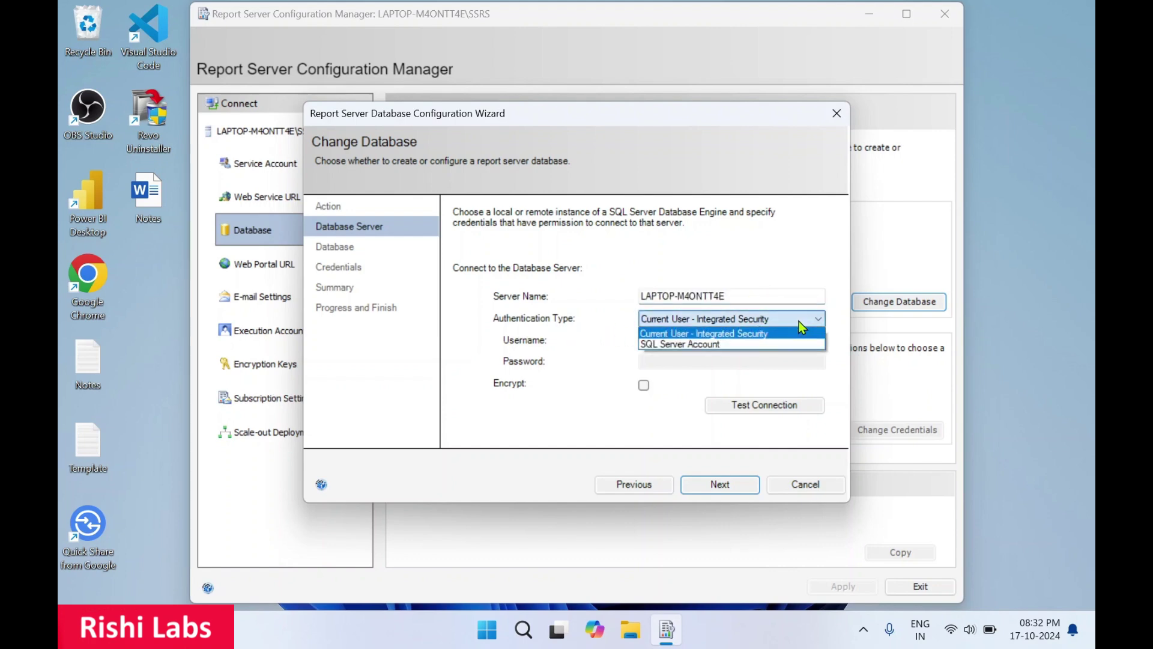
left_click(799, 322)
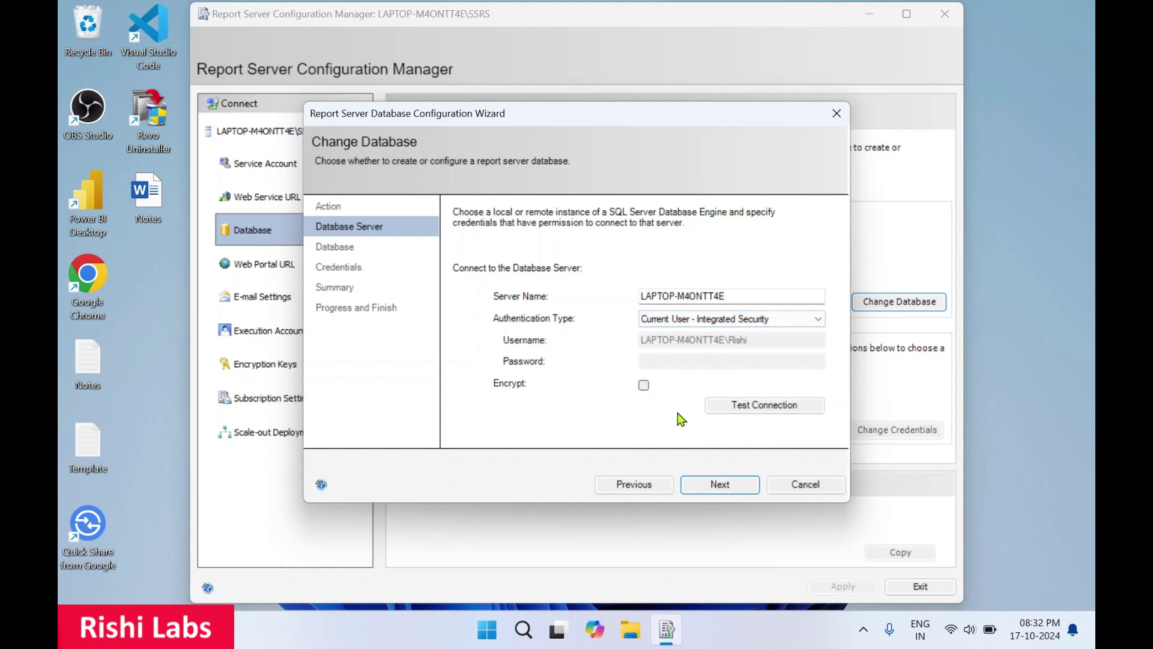
left_click(774, 412)
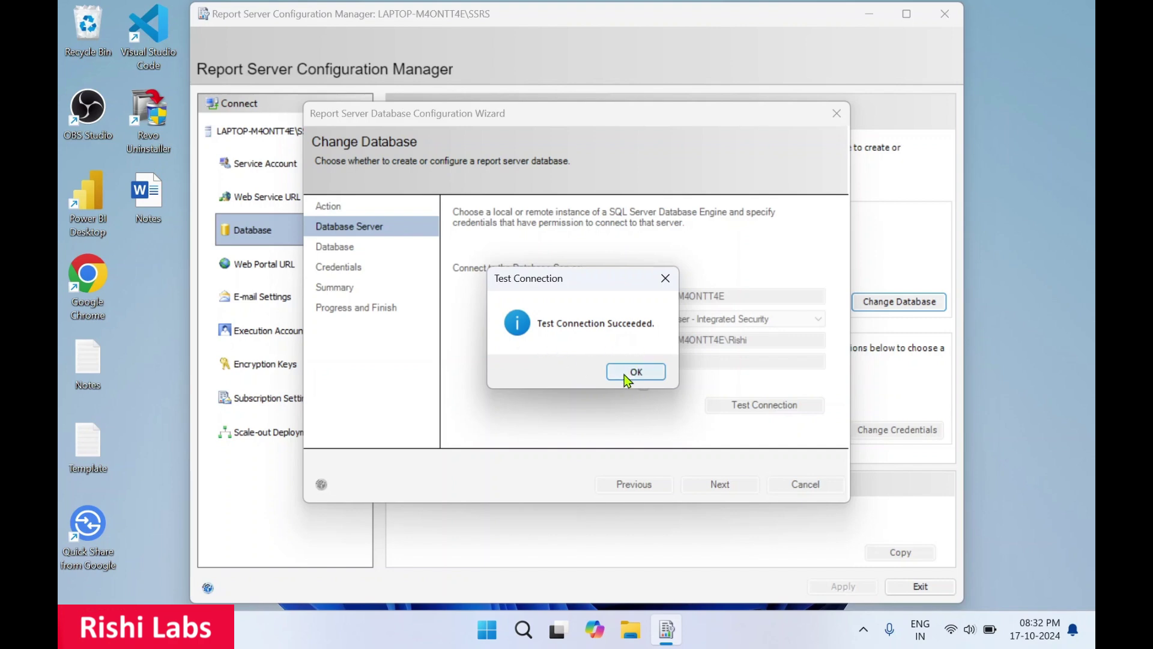
left_click(624, 372)
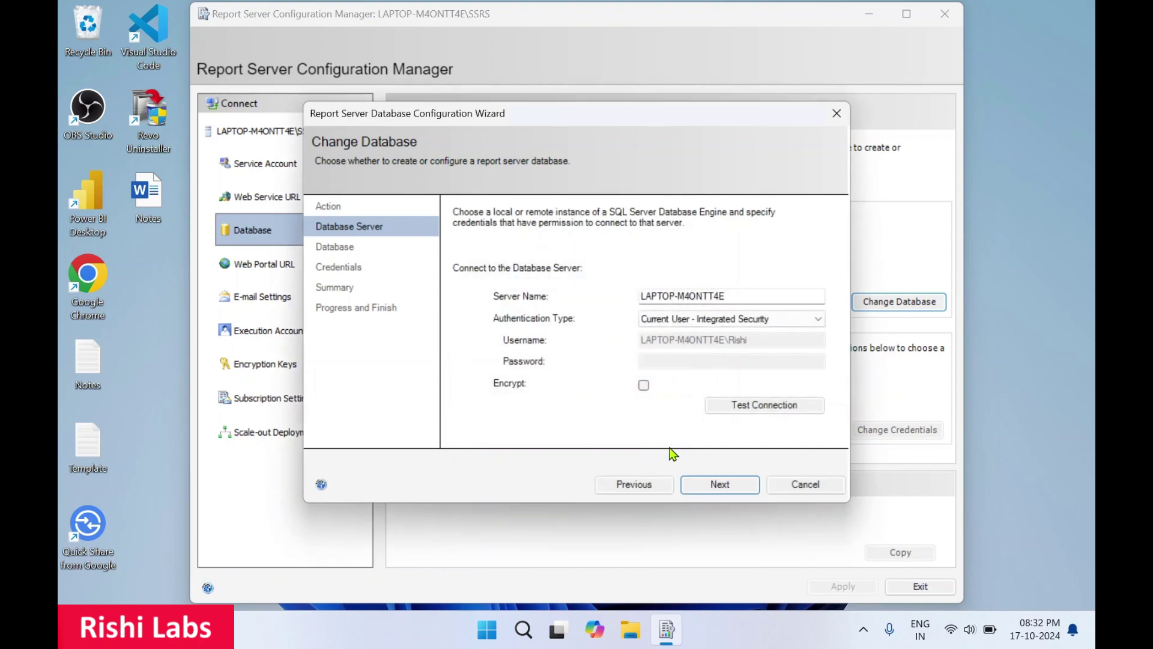
left_click(720, 484)
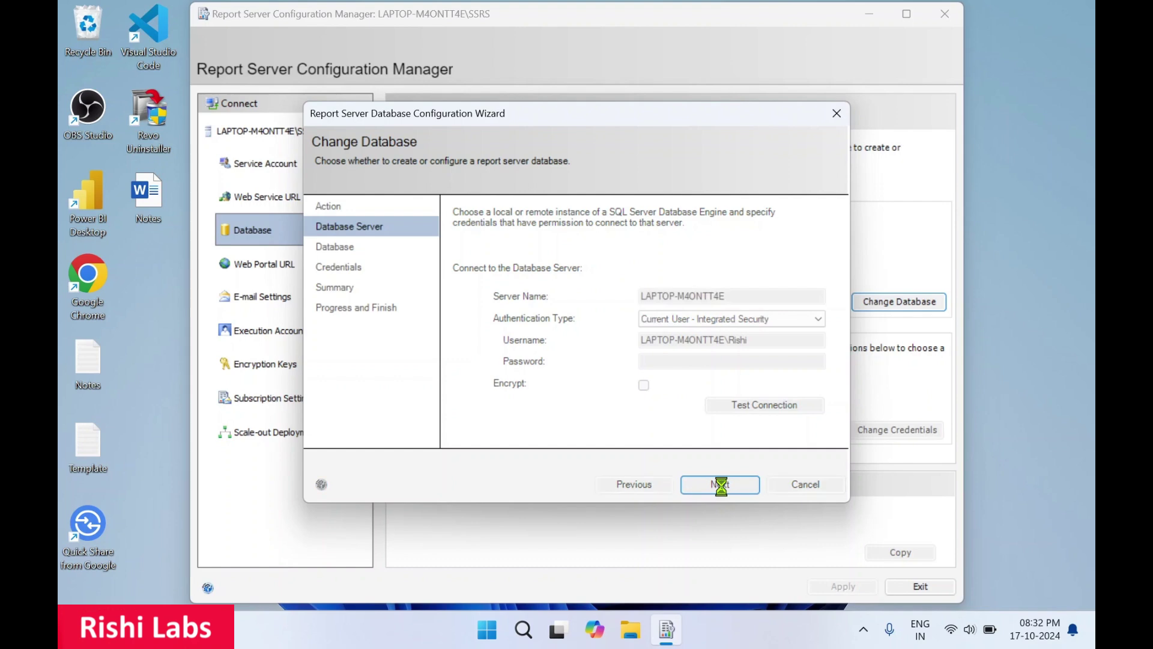
- Create the database named ReportServer in Native mode with service credentials and close the wizard
key("End")
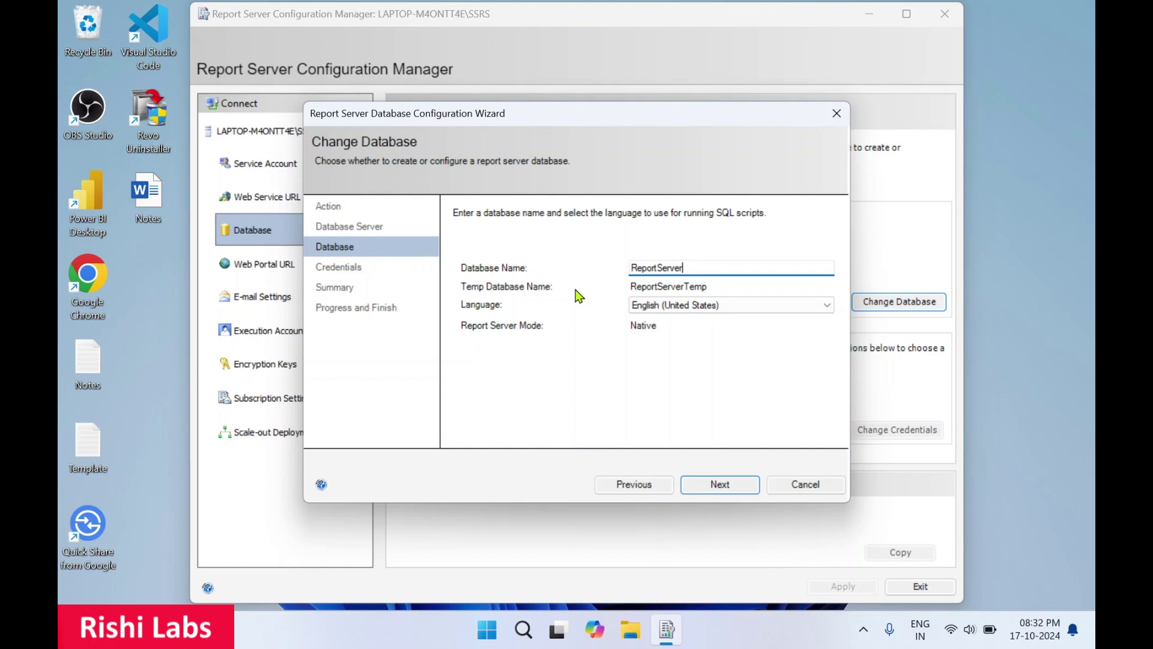
left_click(720, 484)
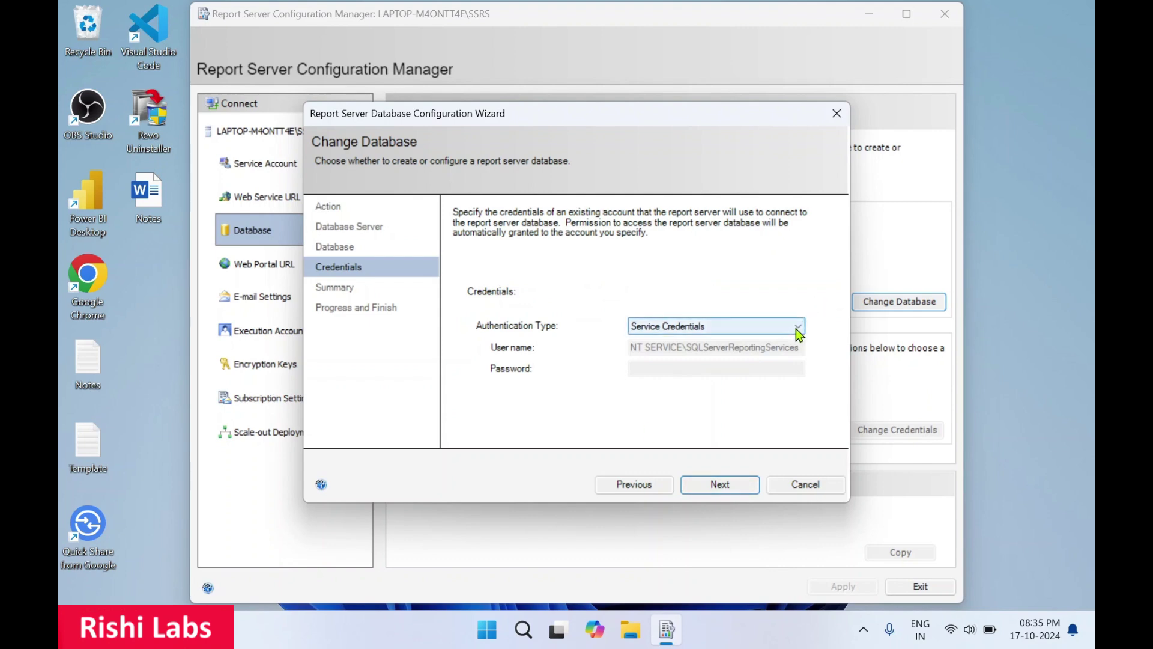
left_click(720, 486)
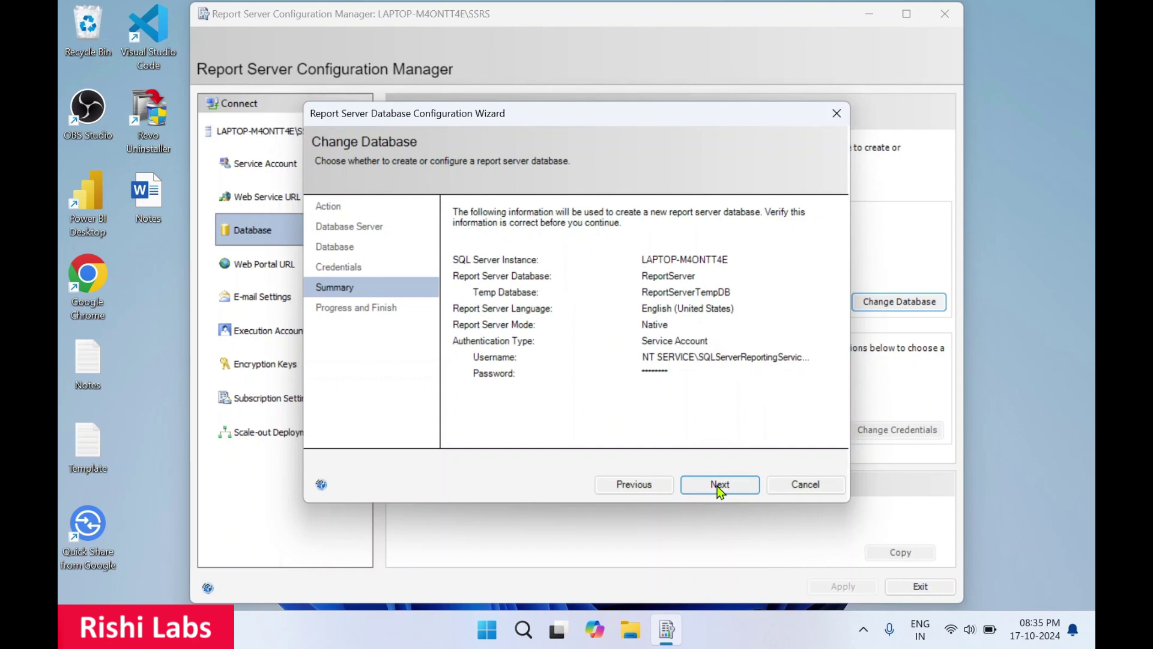
left_click(720, 486)
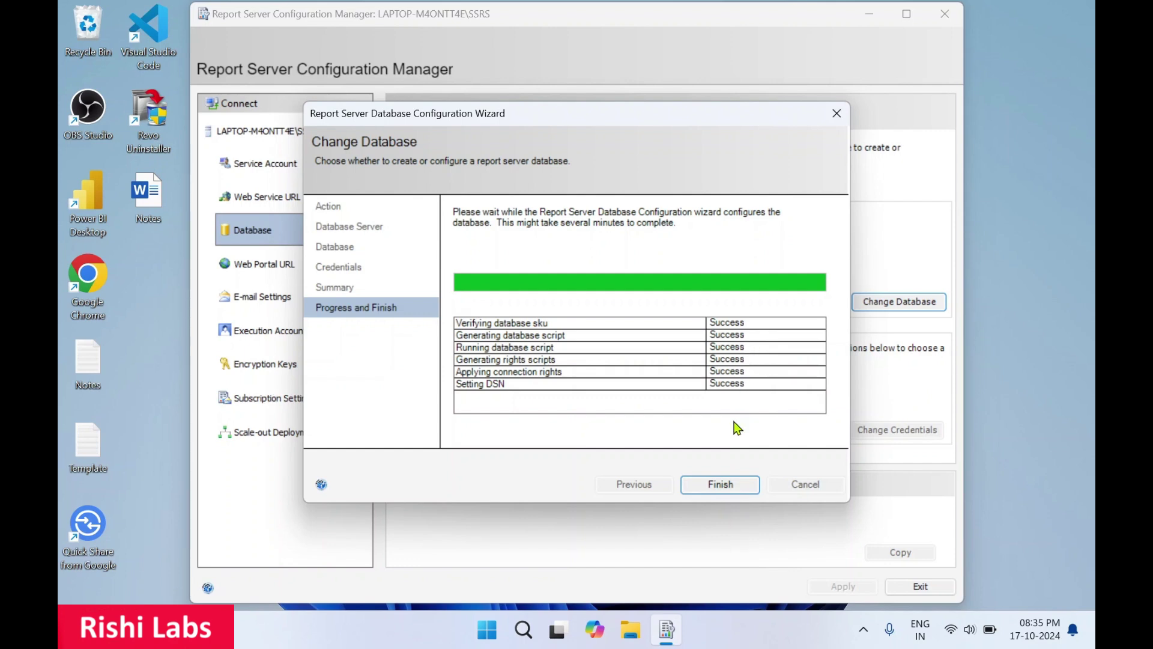
left_click(725, 488)
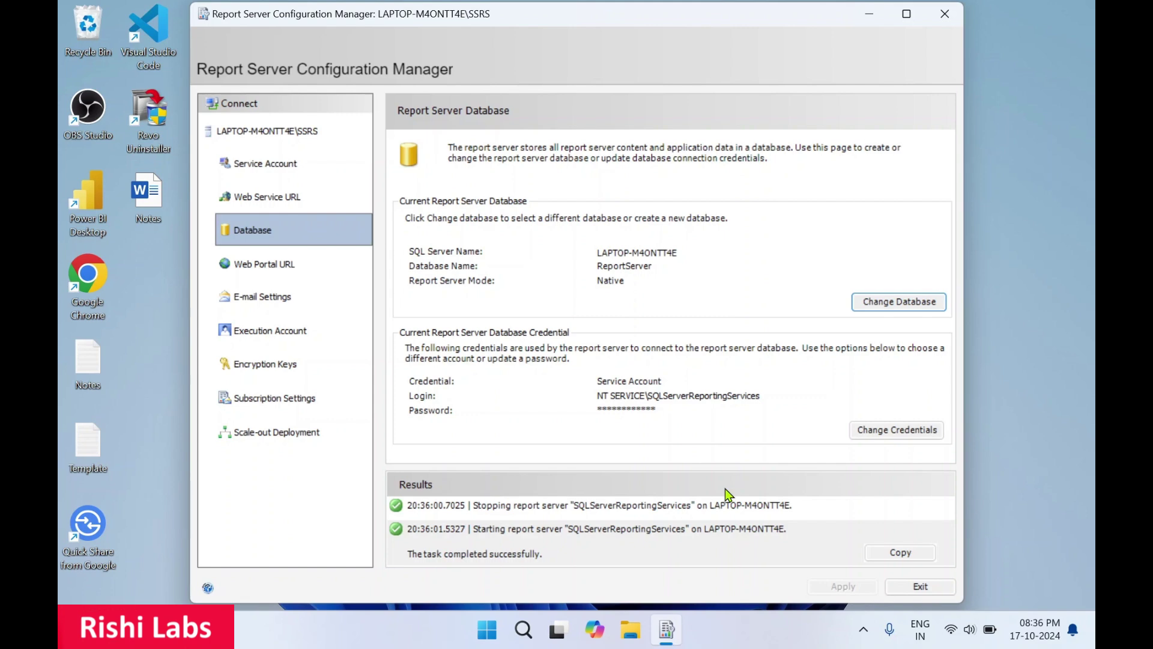
left_click(288, 267)
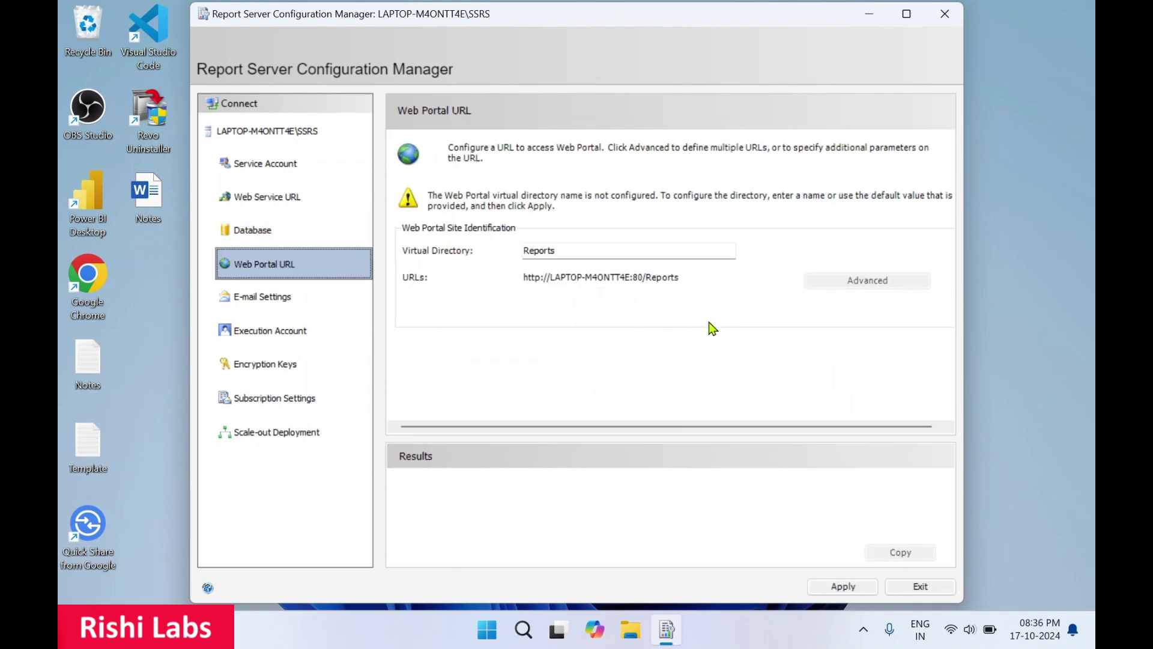
left_click(592, 251)
left_click(700, 289)
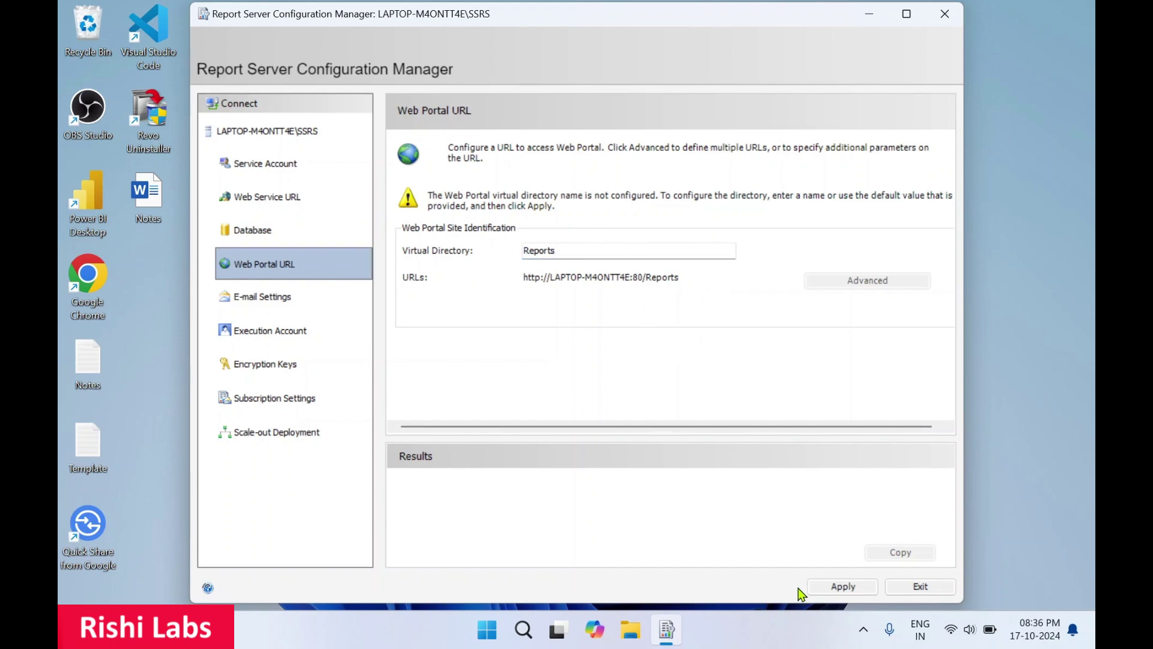
left_click(829, 592)
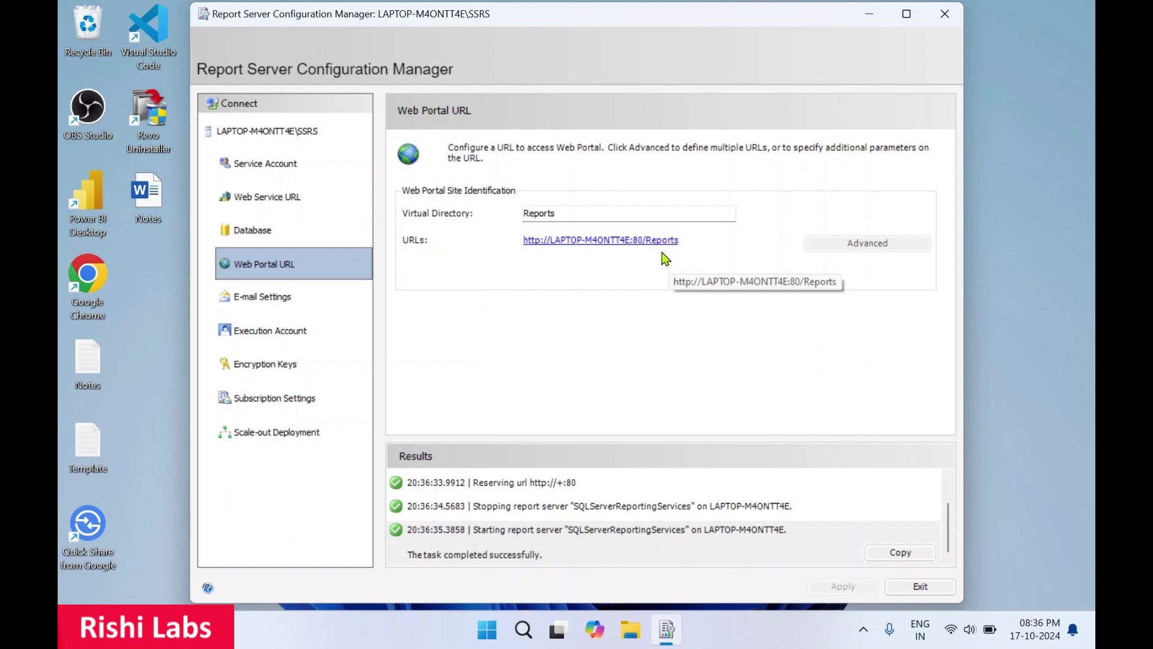
- Review the E-mail, Execution Account, Encryption Keys, Subscription and Scale-out pages, returning to Web Portal URL
left_click(315, 311)
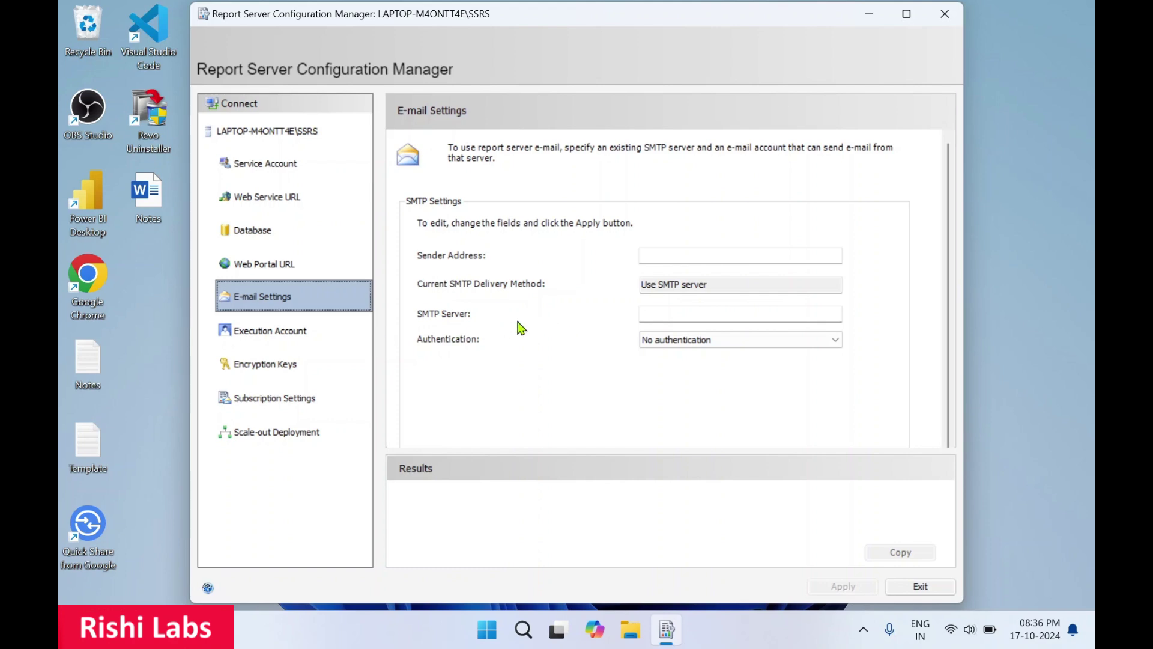
left_click(278, 341)
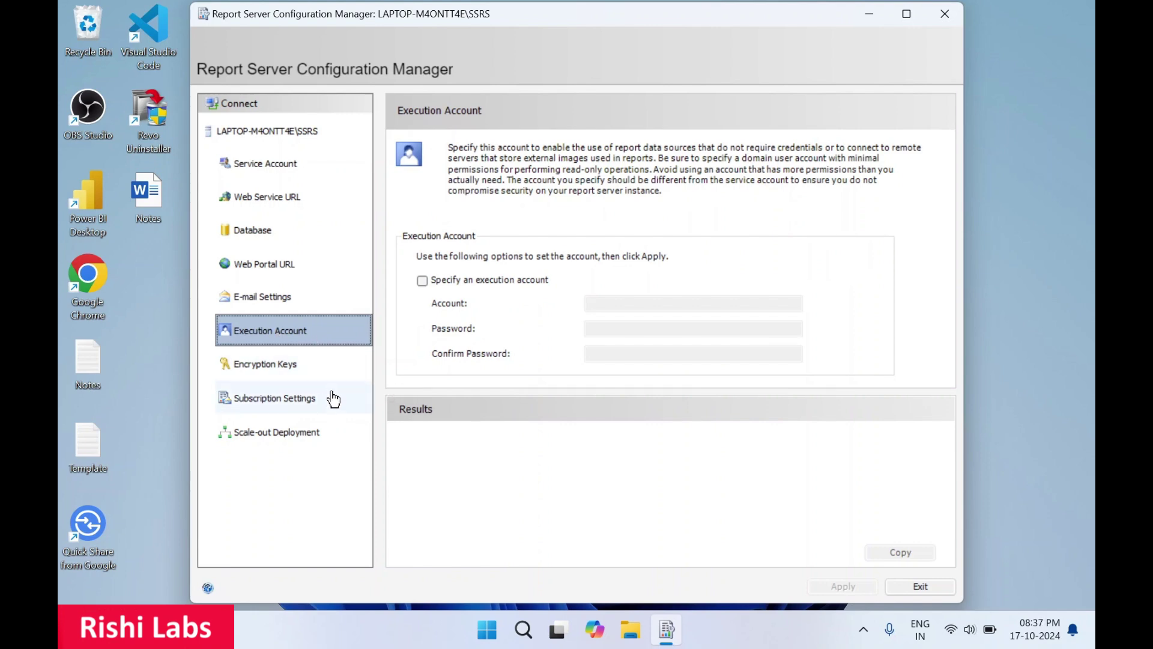
left_click(318, 373)
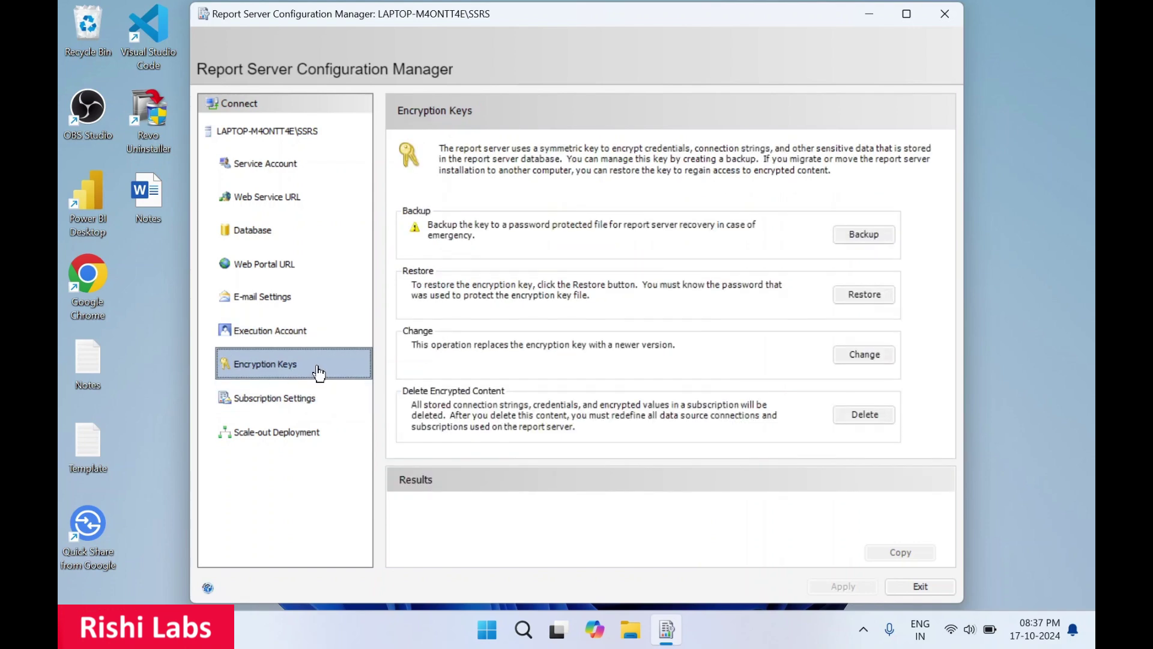
left_click(336, 407)
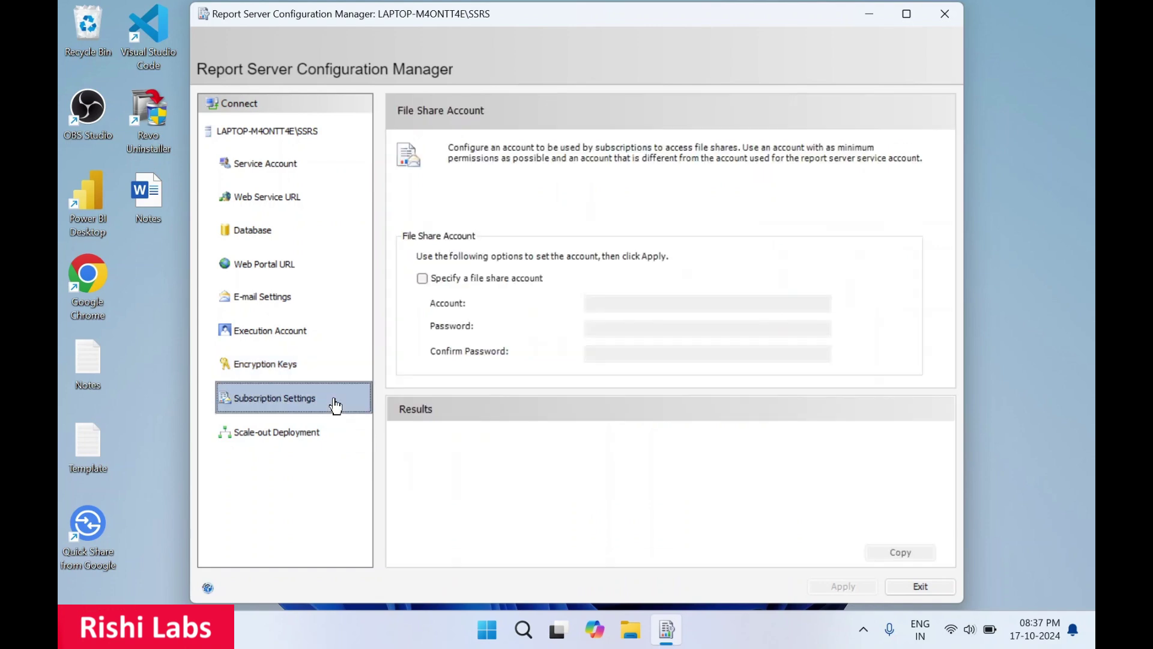
left_click(338, 445)
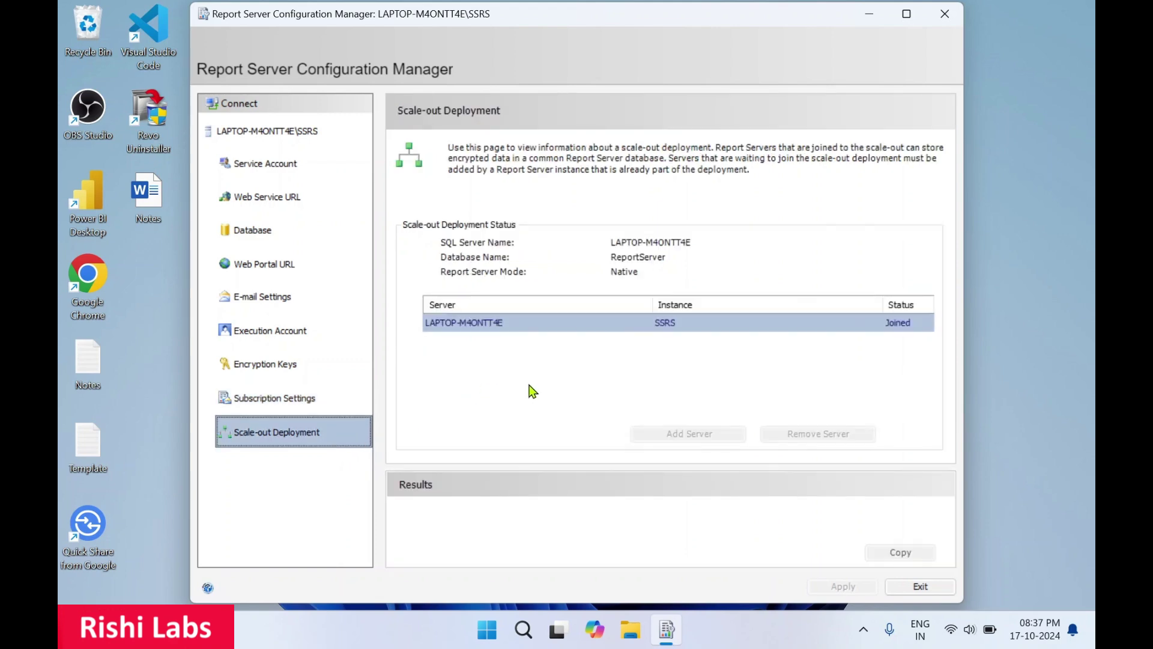
left_click(276, 267)
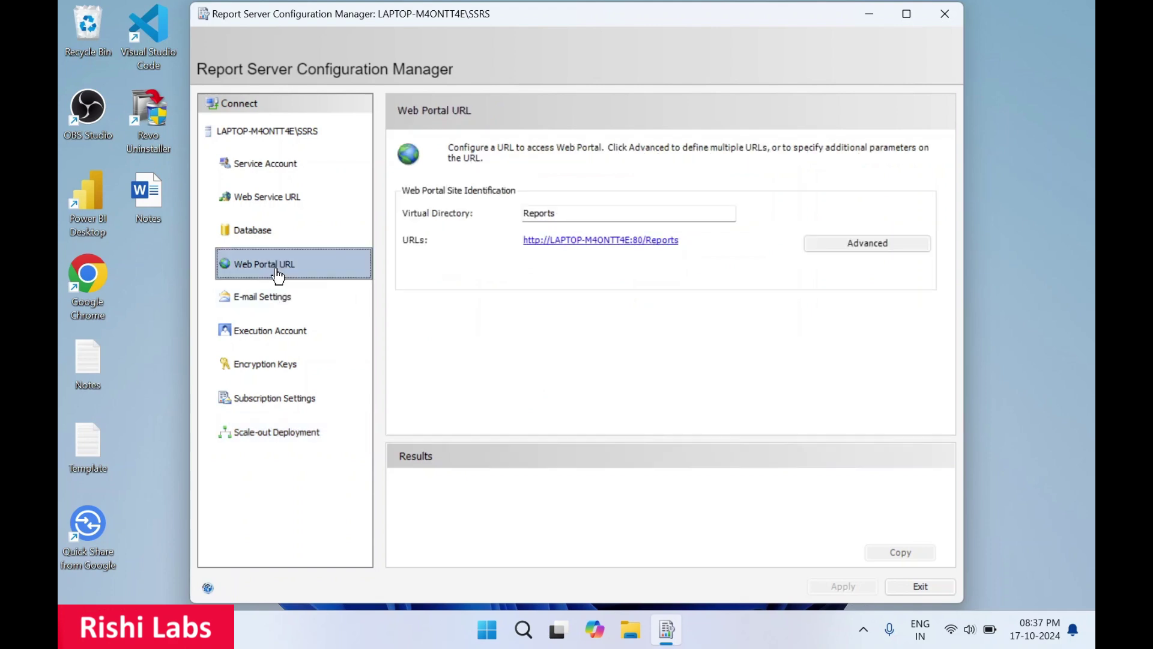
left_click(638, 242)
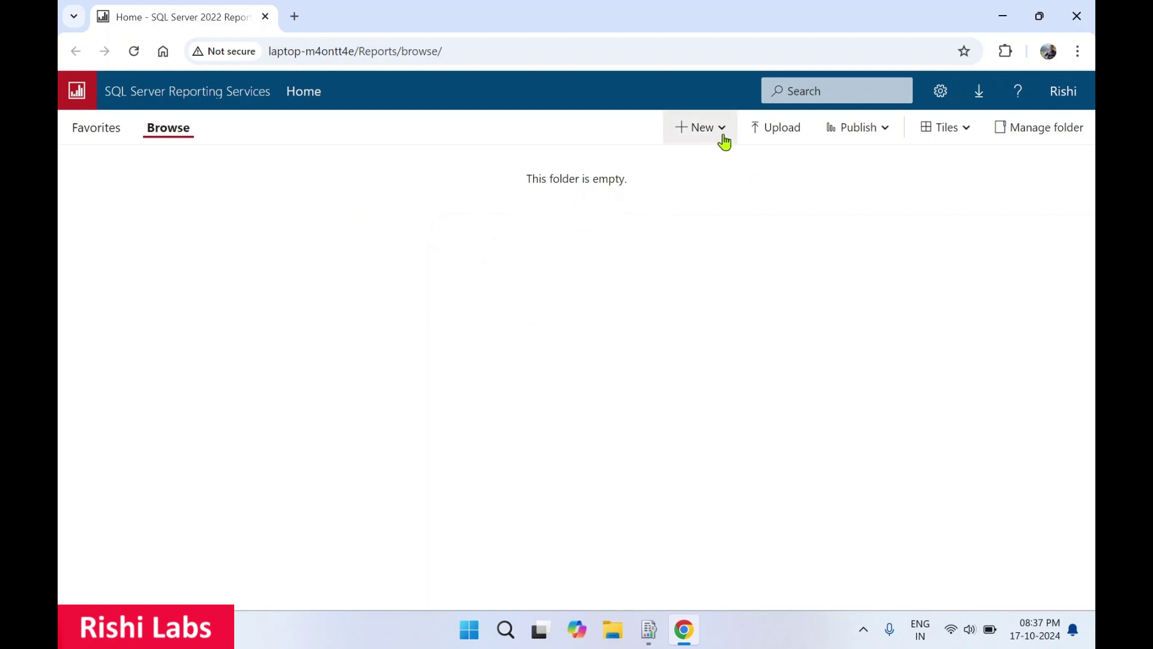
left_click(304, 98)
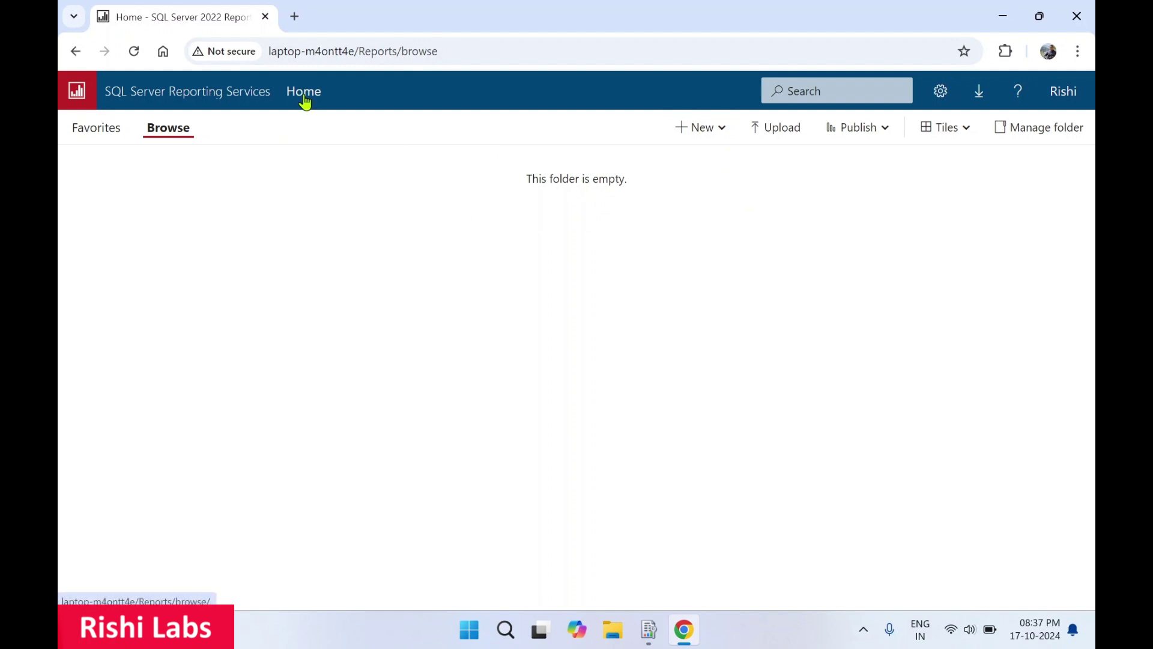
left_click(85, 142)
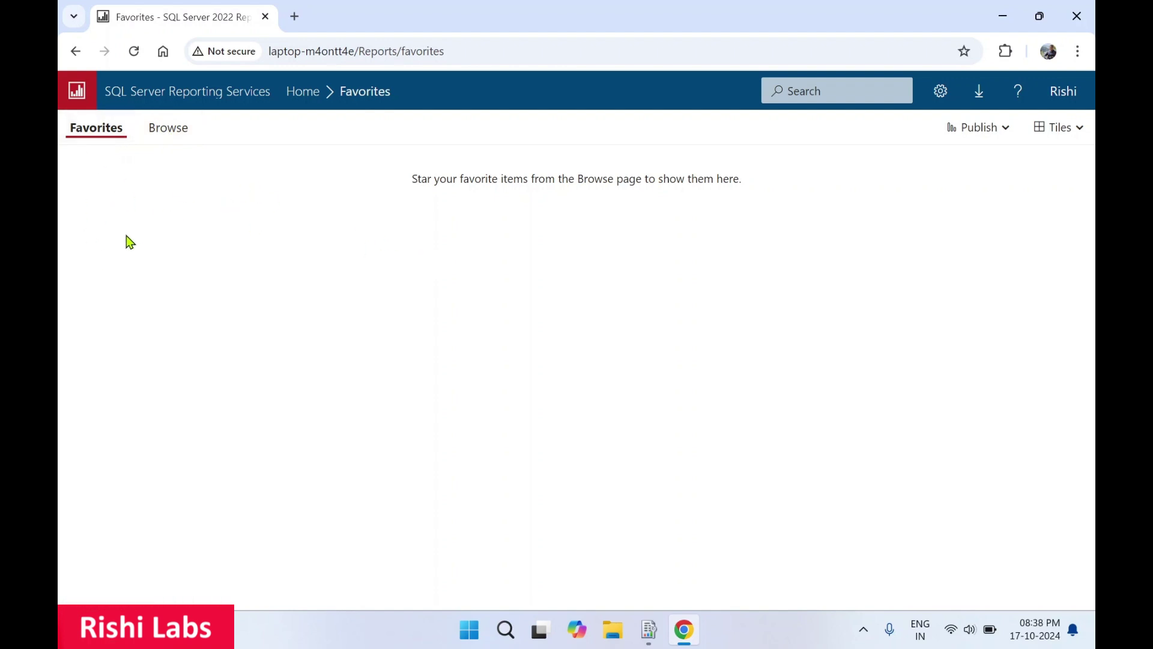
left_click(176, 137)
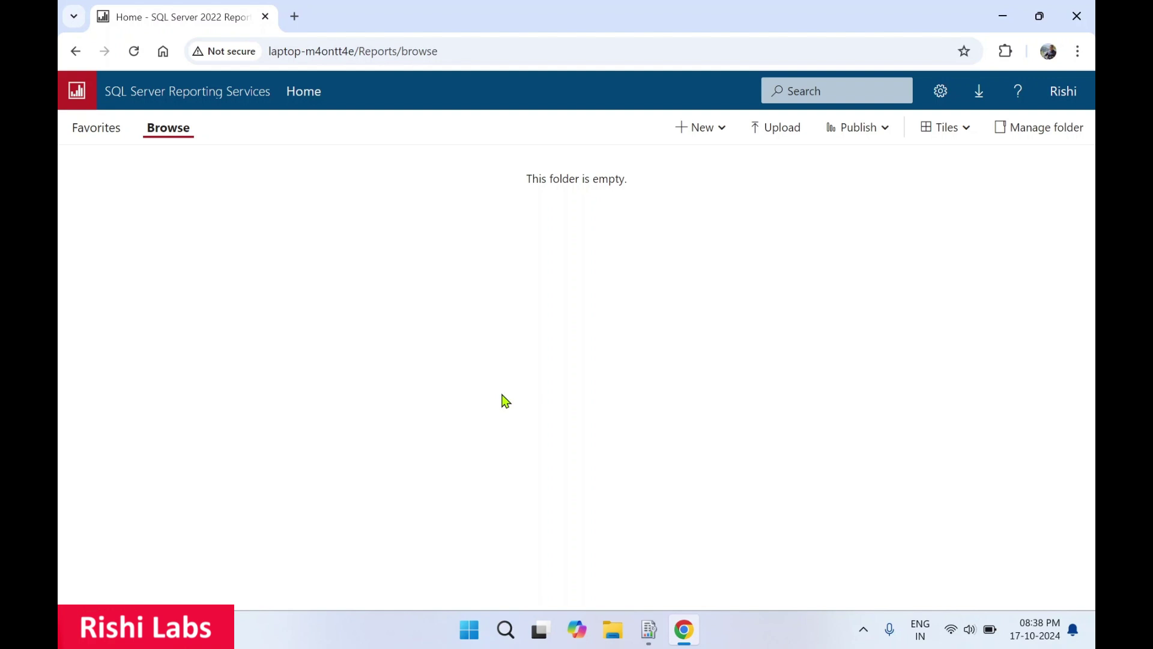
left_click(704, 135)
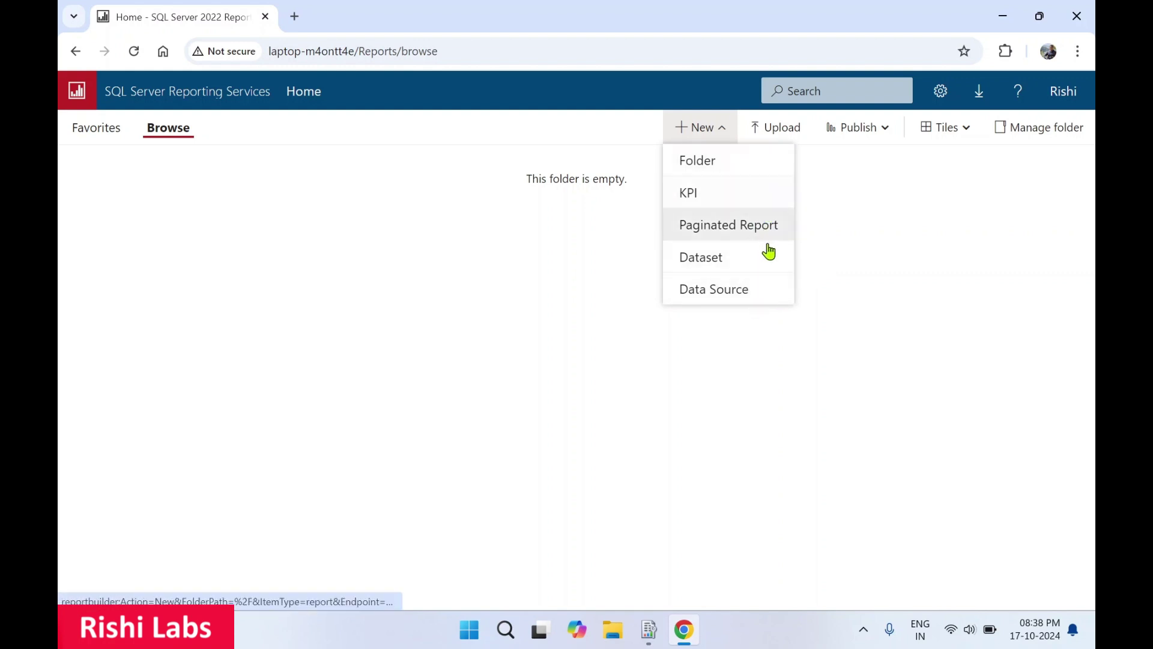
left_click(838, 234)
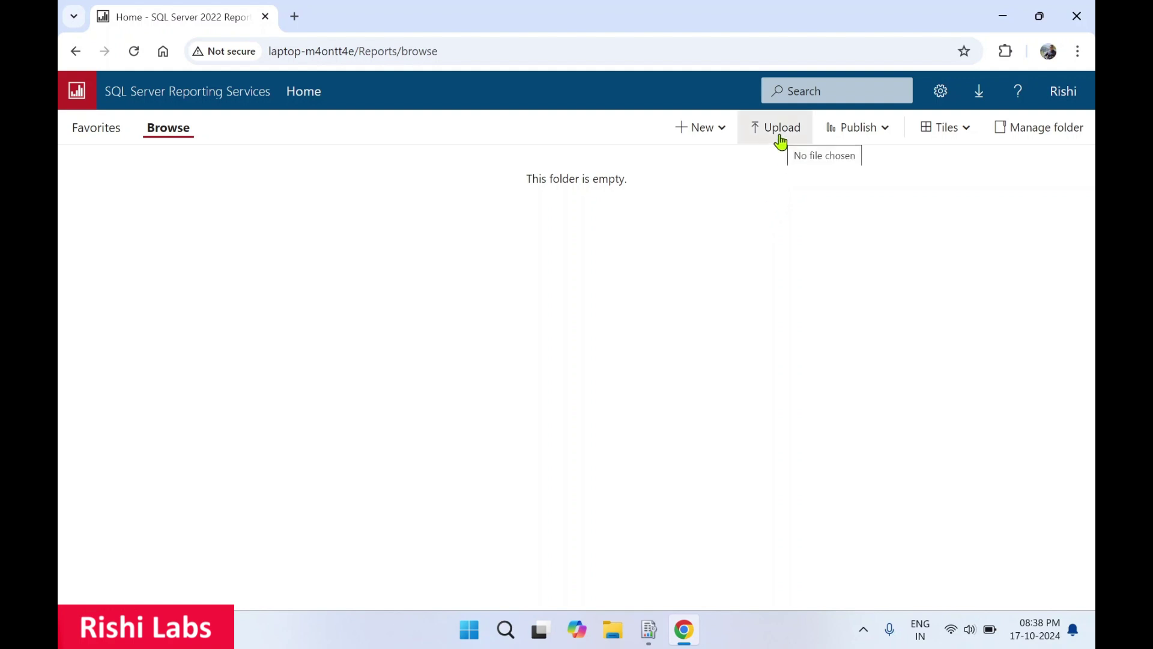
left_click(885, 127)
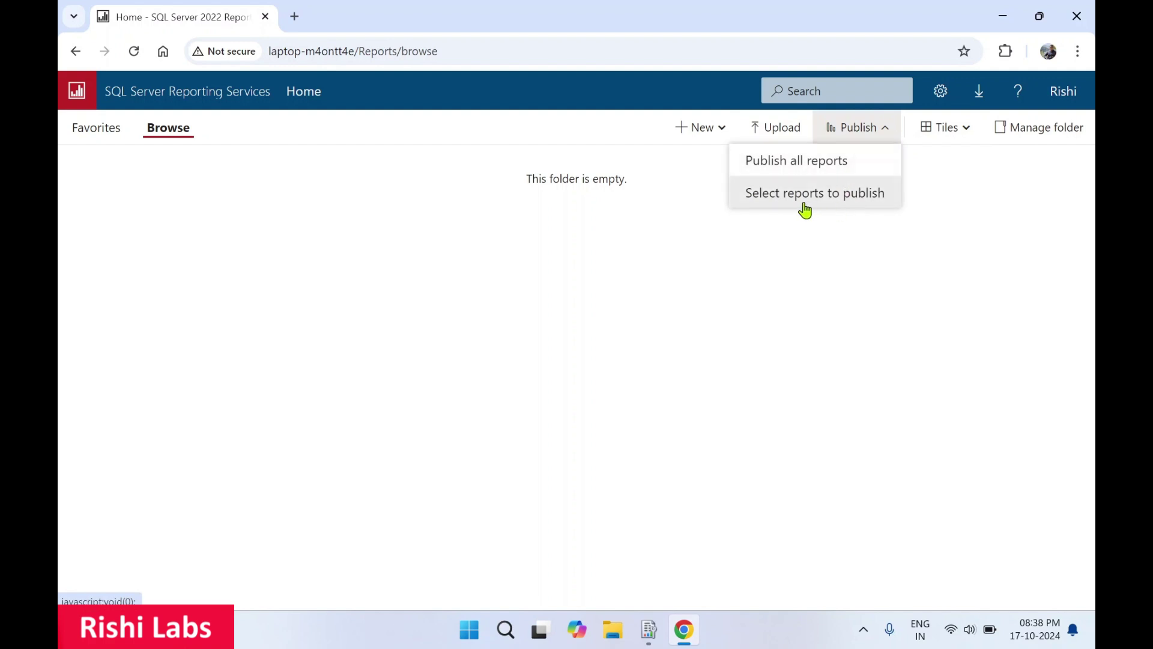
left_click(963, 188)
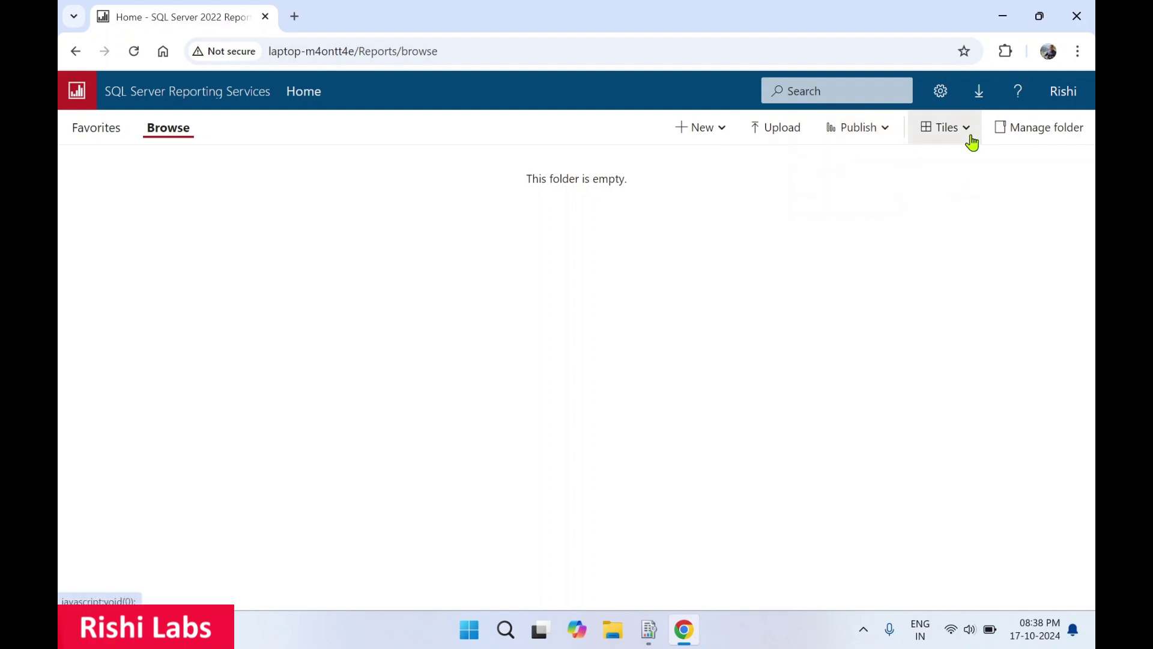
left_click(971, 142)
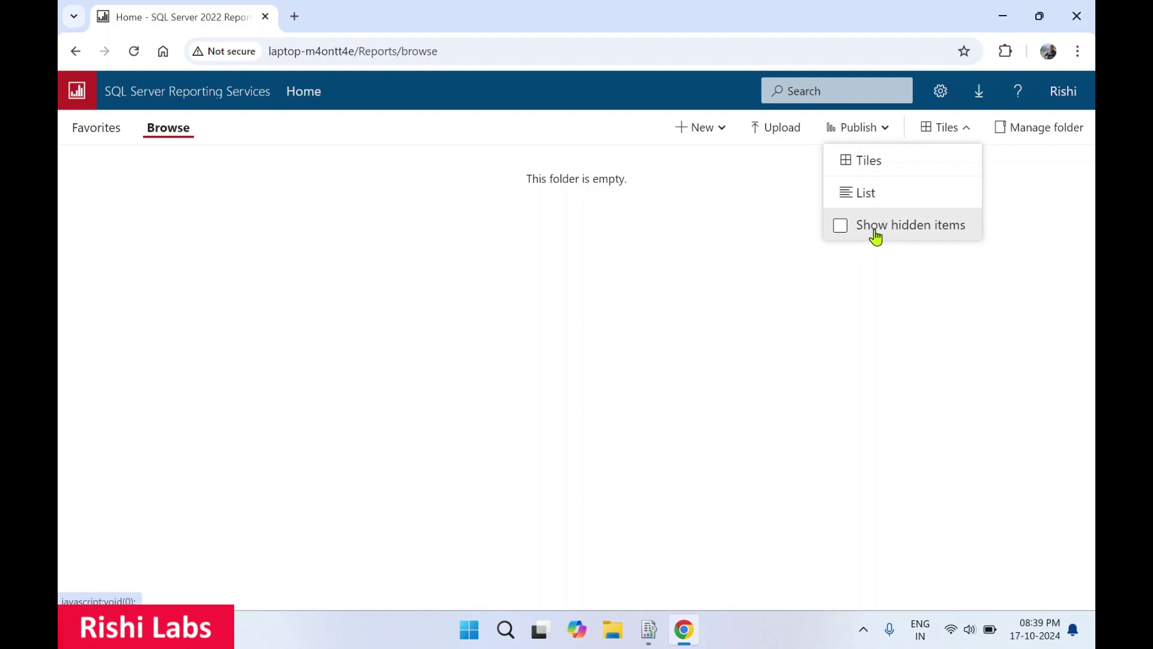
left_click(1008, 204)
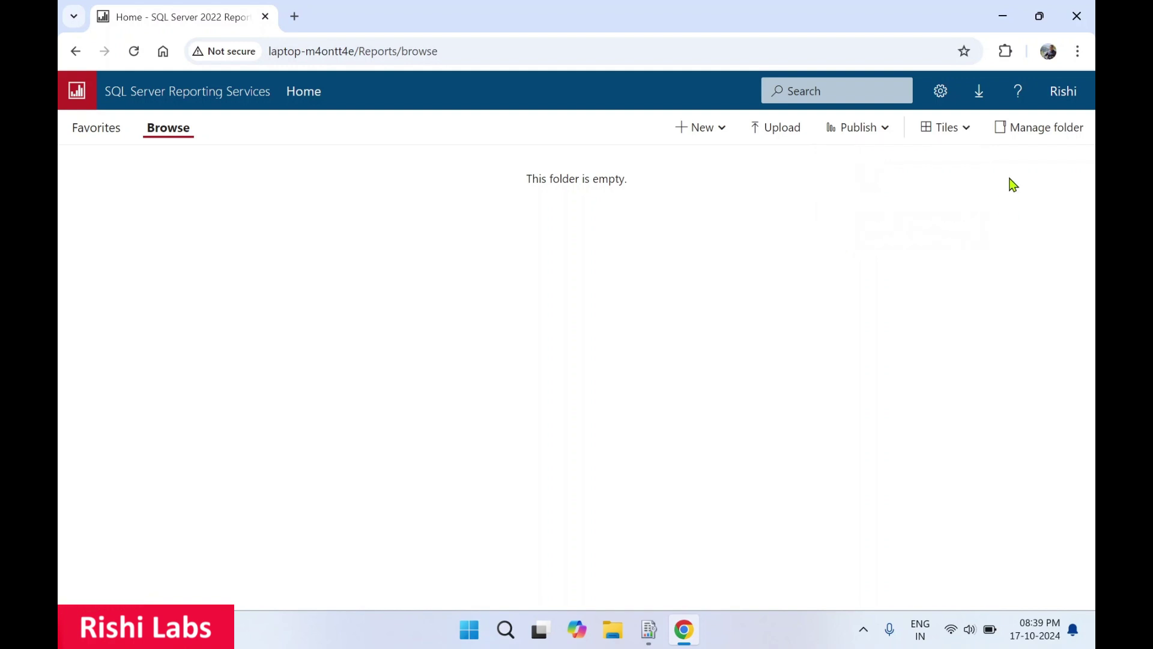
left_click(1036, 138)
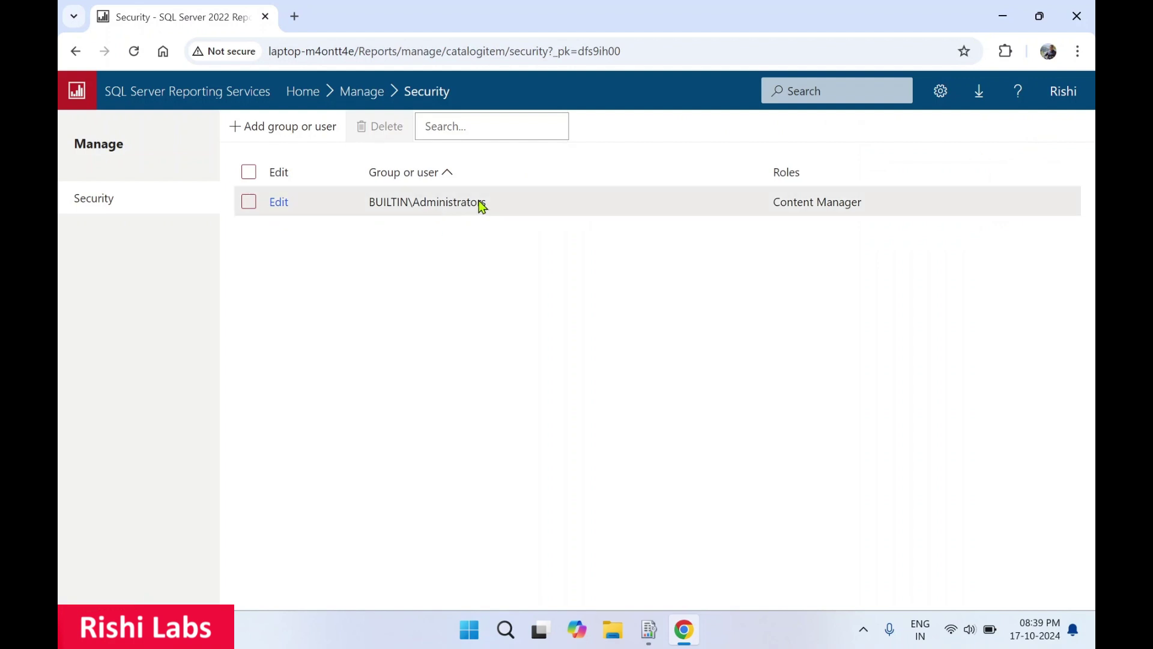
left_click(279, 206)
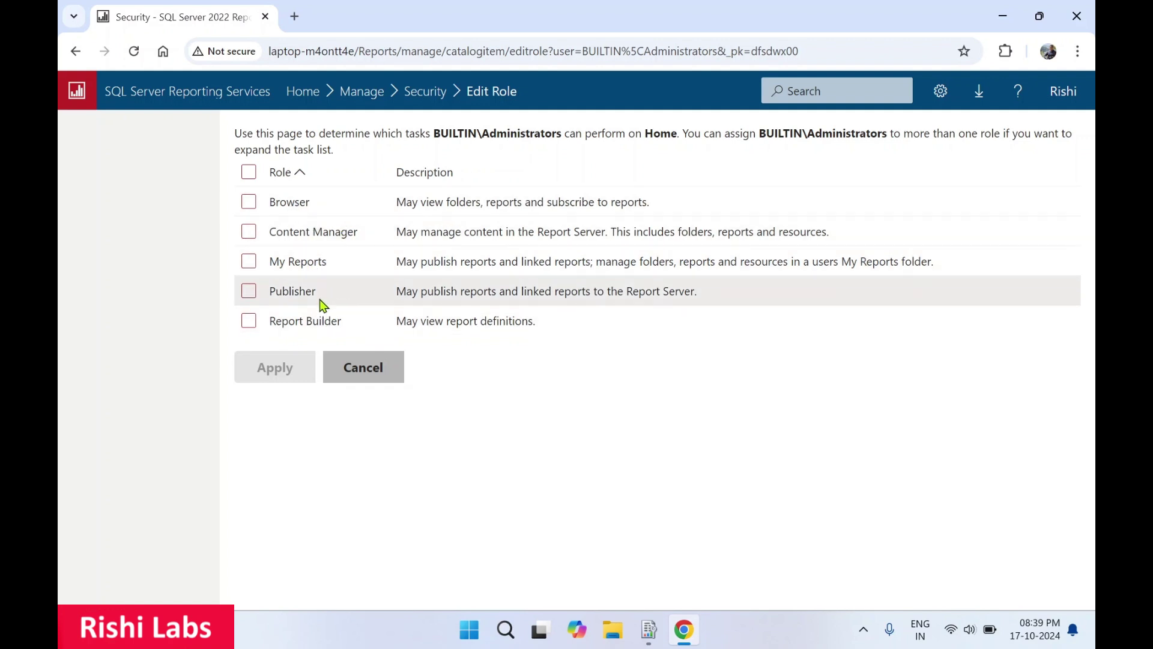
left_click(377, 374)
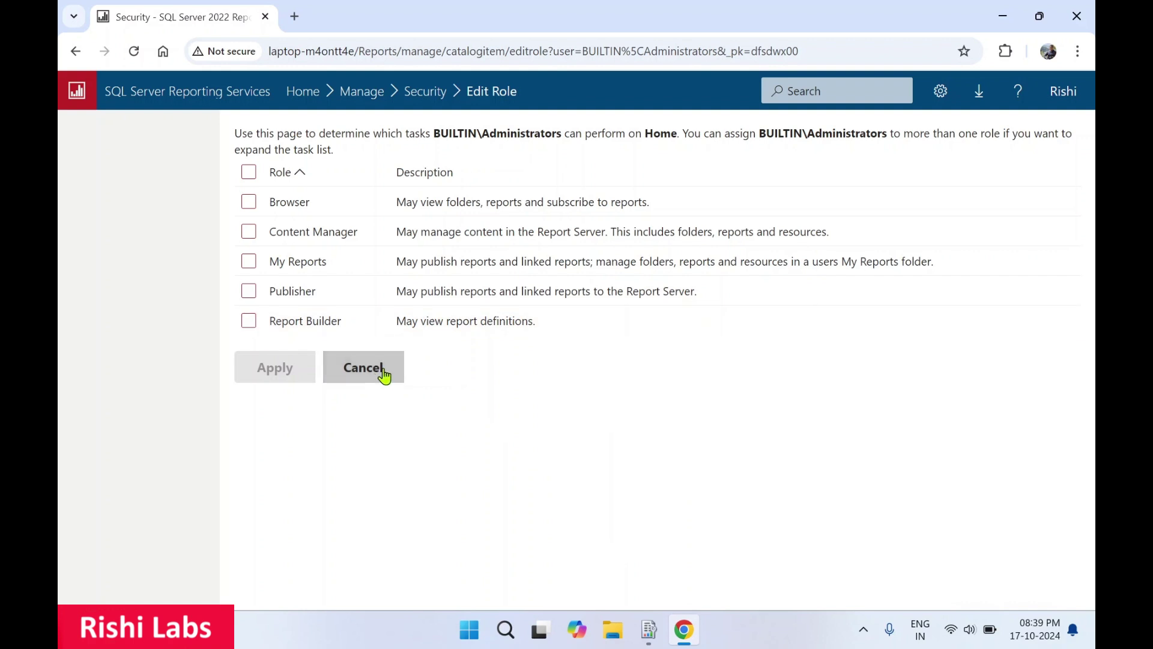
left_click(390, 382)
left_click(381, 377)
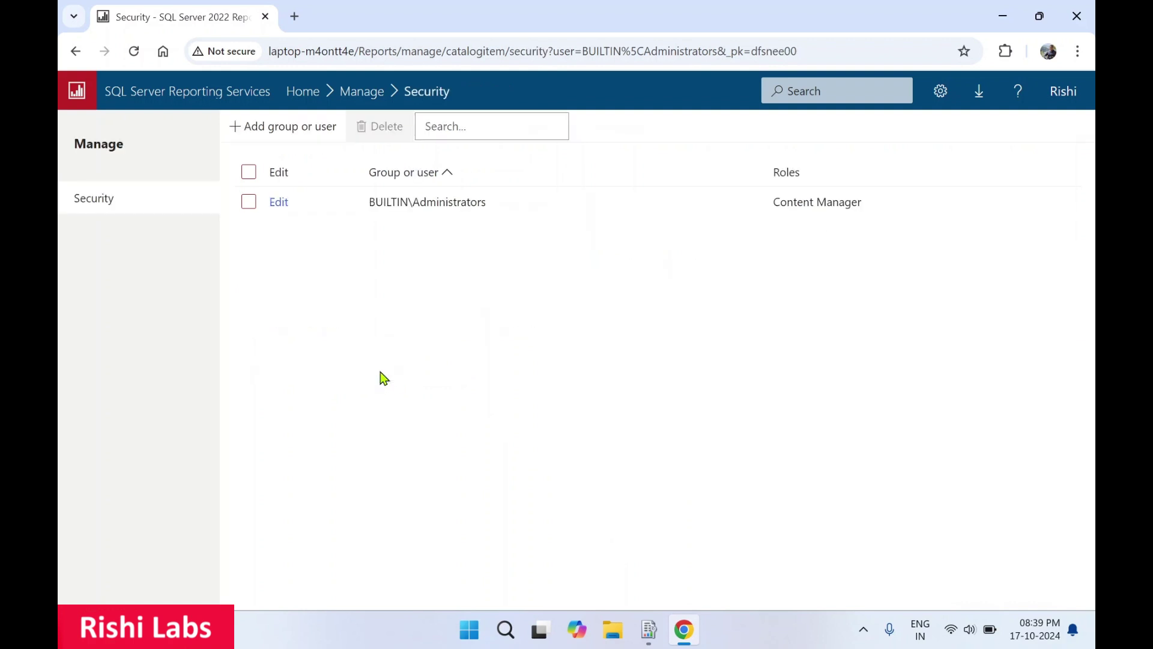
left_click(943, 98)
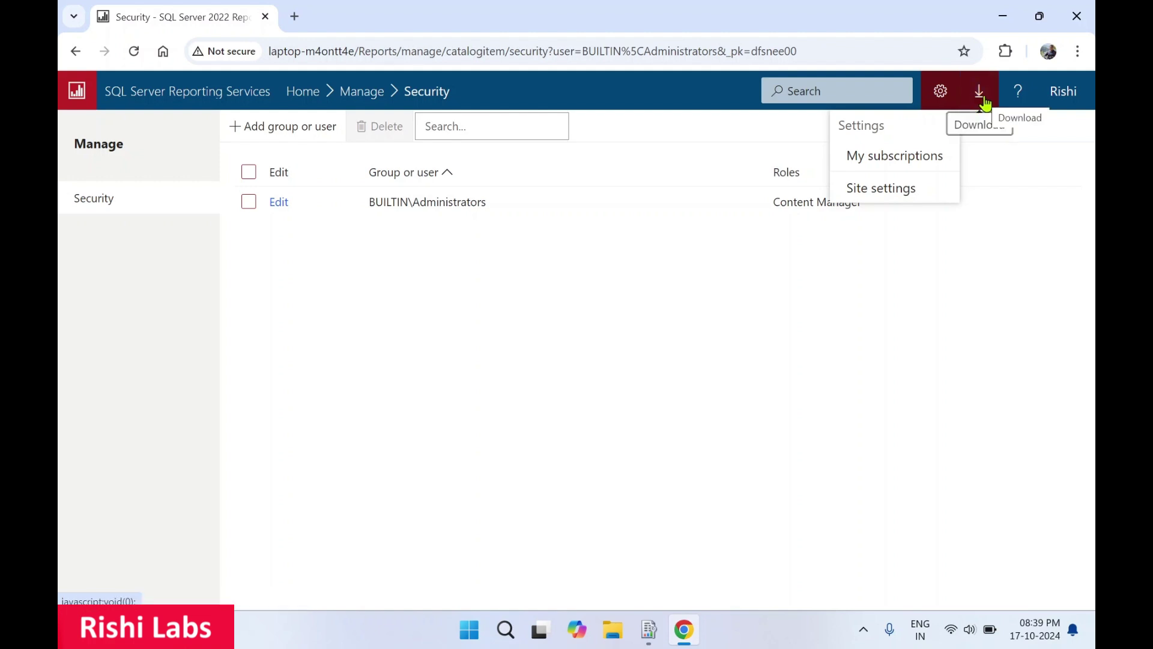
left_click(876, 91)
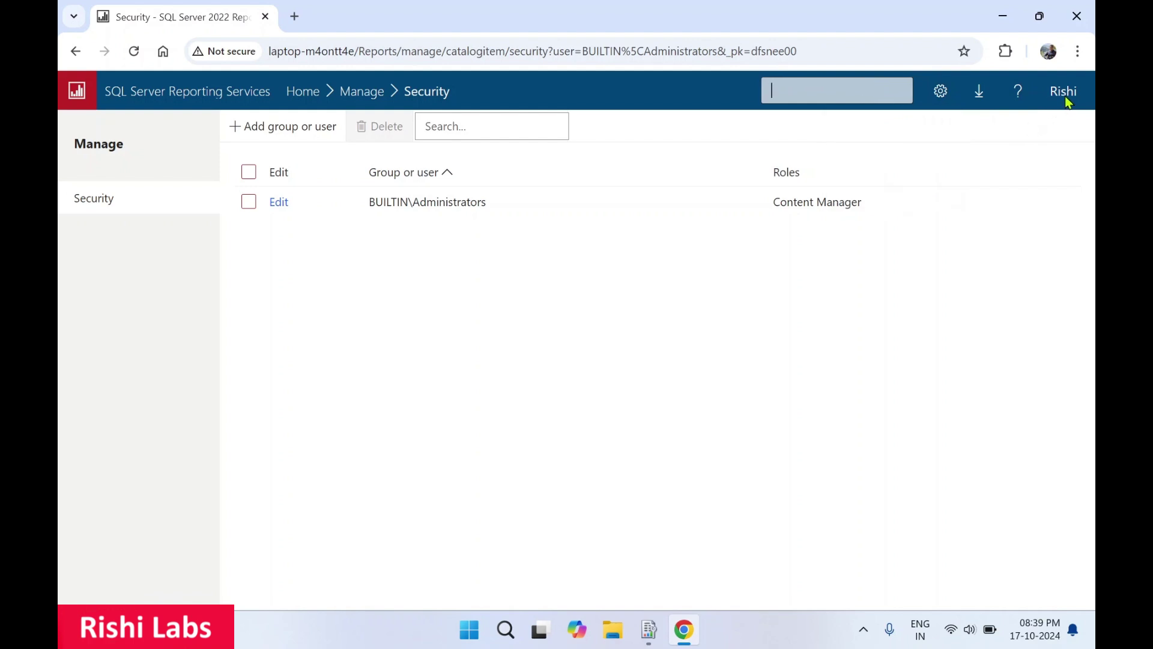
left_click(303, 97)
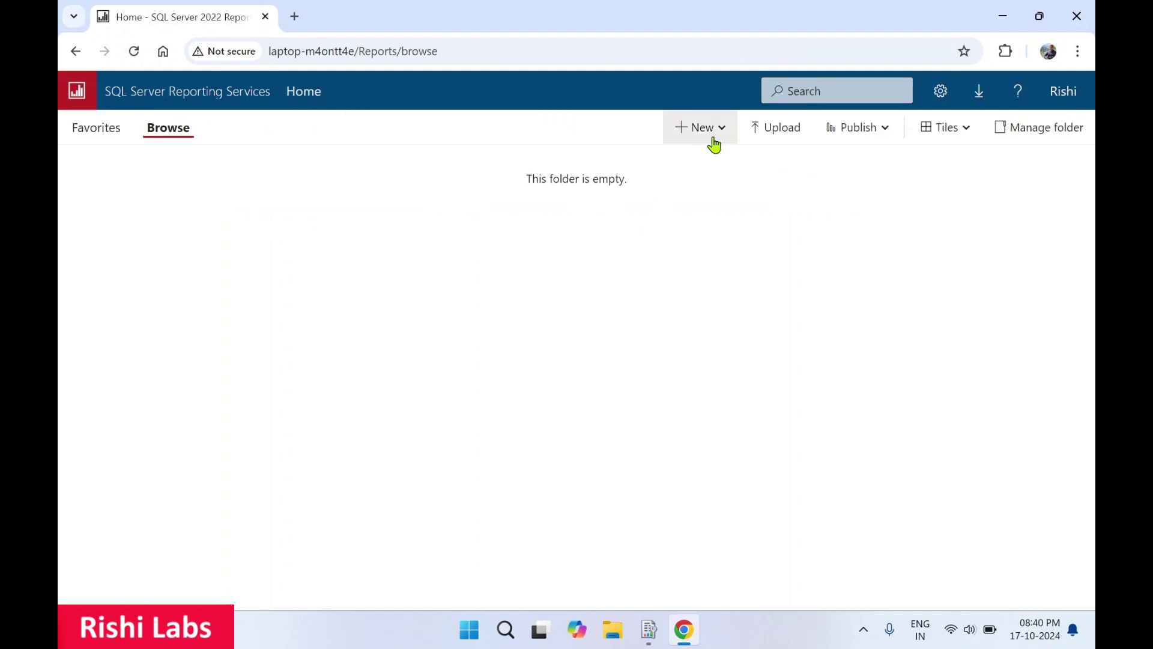
- Create a new folder named 'Finance Reports' in Home via New > Folder
left_click(713, 140)
left_click(722, 161)
type("F")
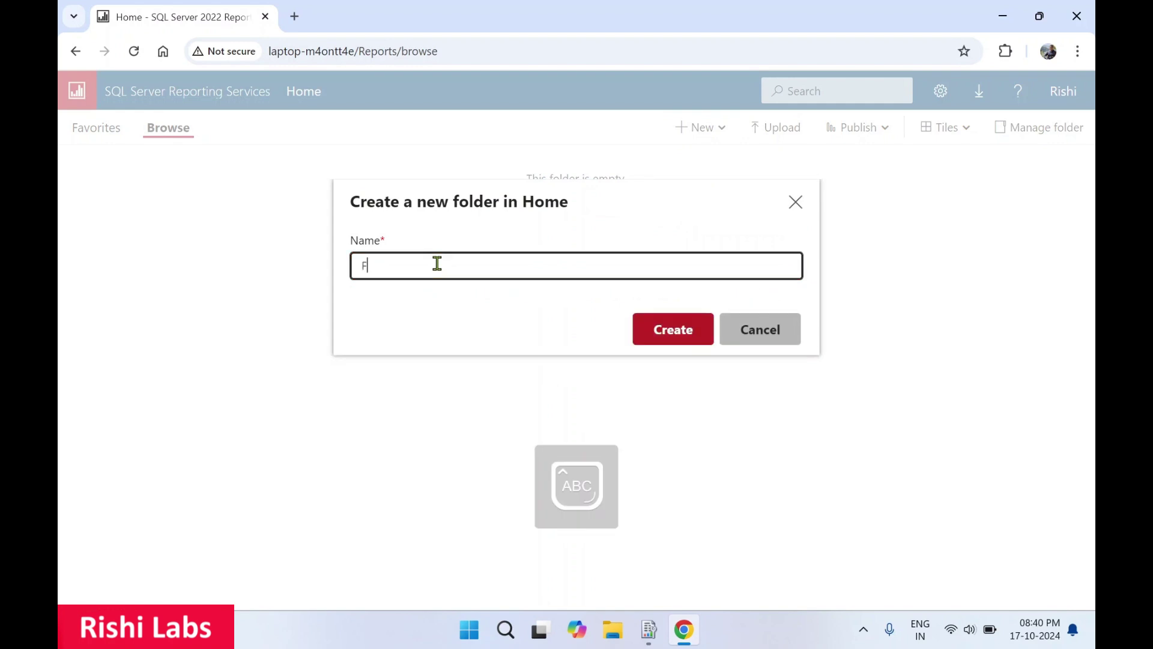
type("inance Reports")
left_click(663, 336)
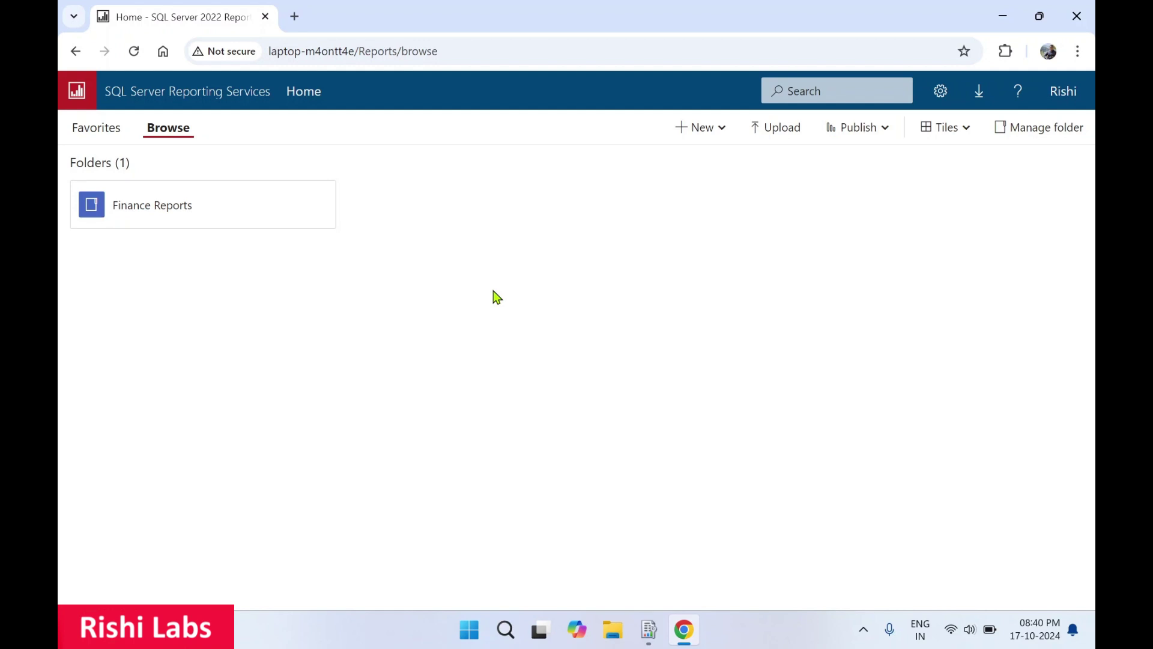
- Open the empty Finance Reports folder, then close Chrome and exit Report Server Configuration Manager
left_click(168, 207)
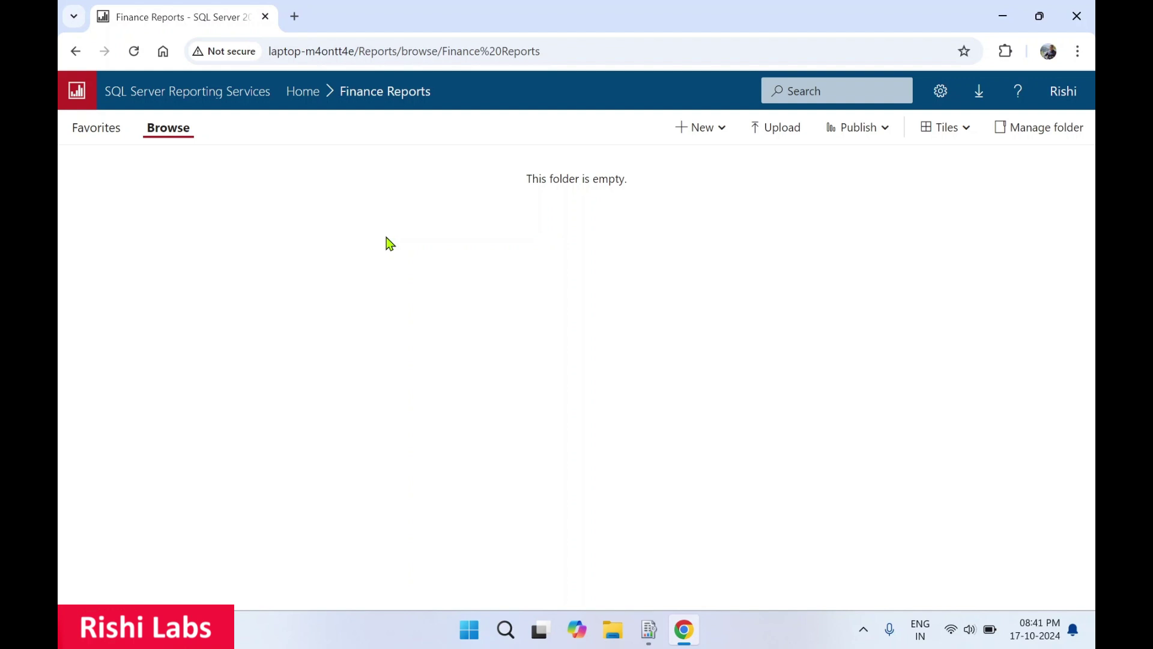
left_click(1080, 17)
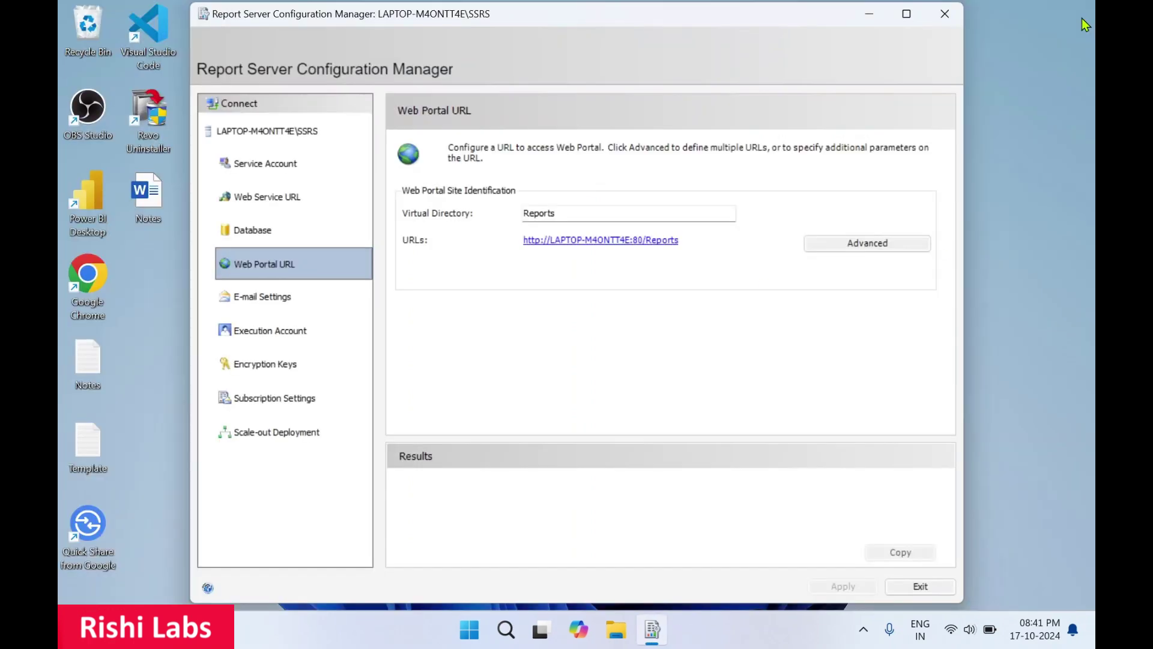
left_click(921, 587)
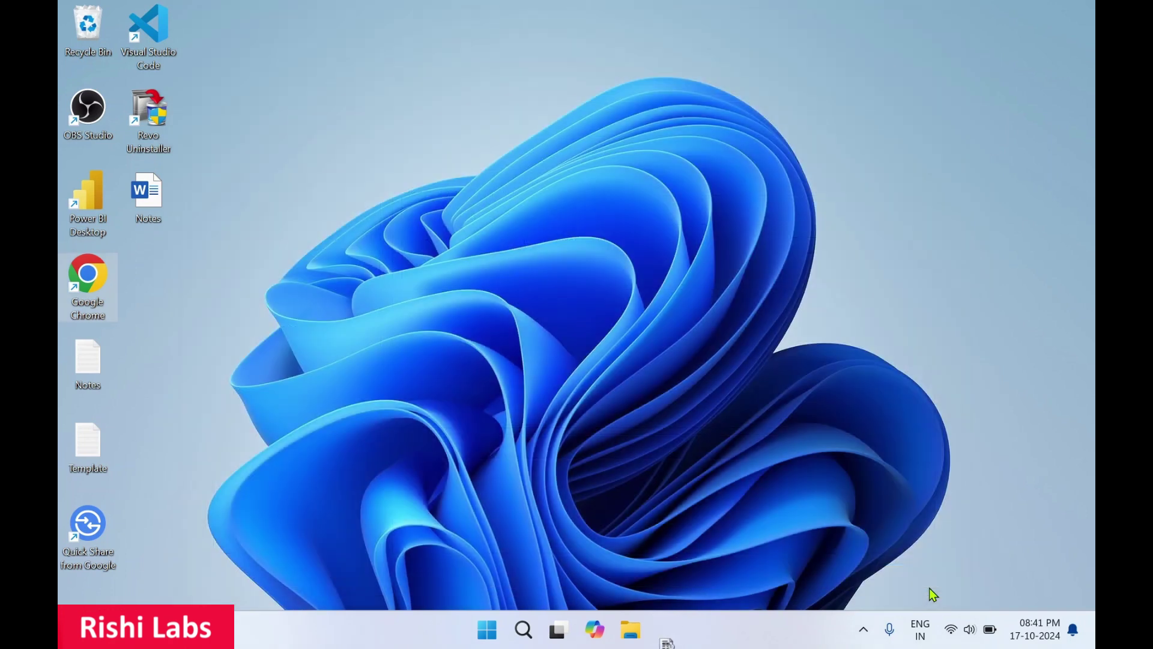